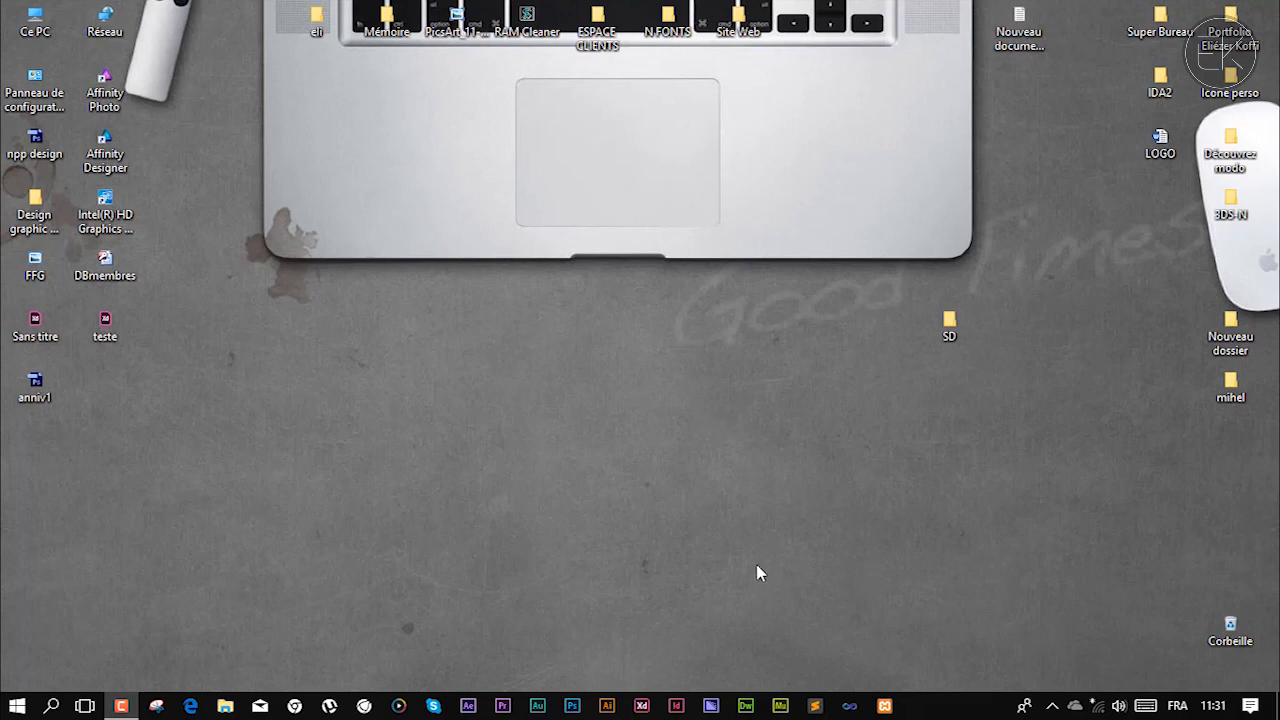
- Open Adobe Premiere Pro and create a new project named Tuto01 stored in the Bureau folder
click(502, 706)
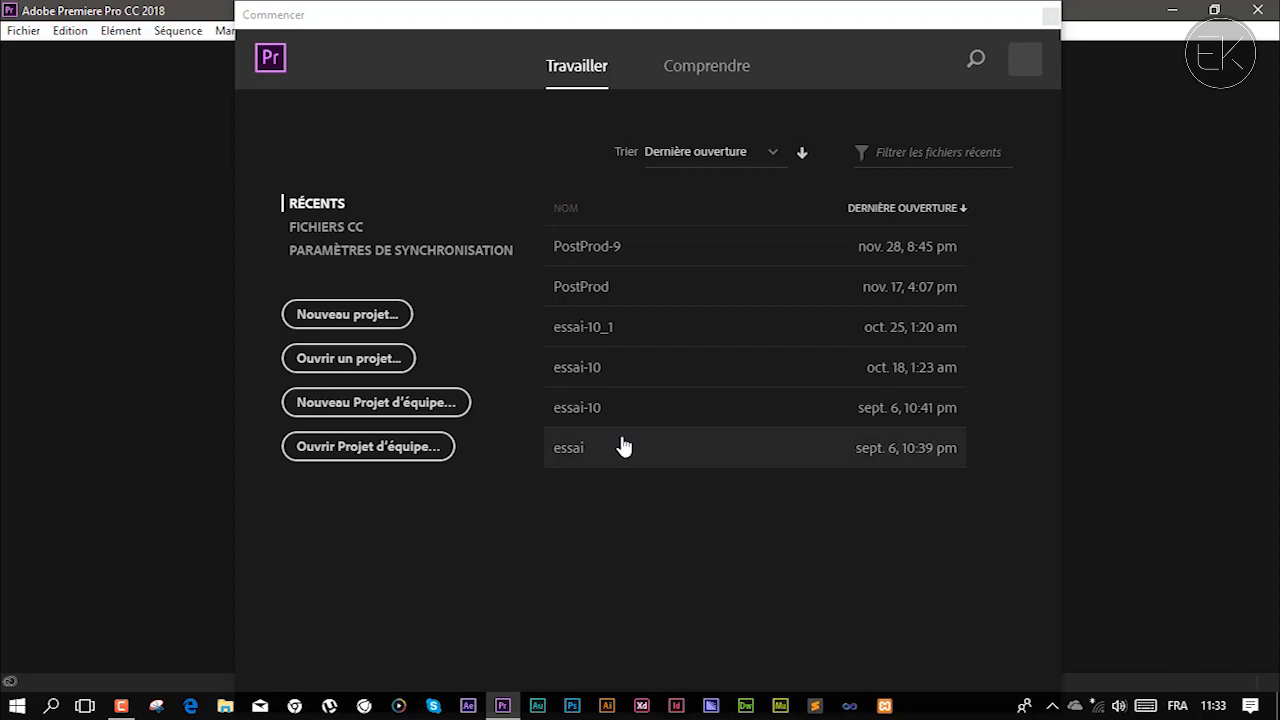
click(388, 318)
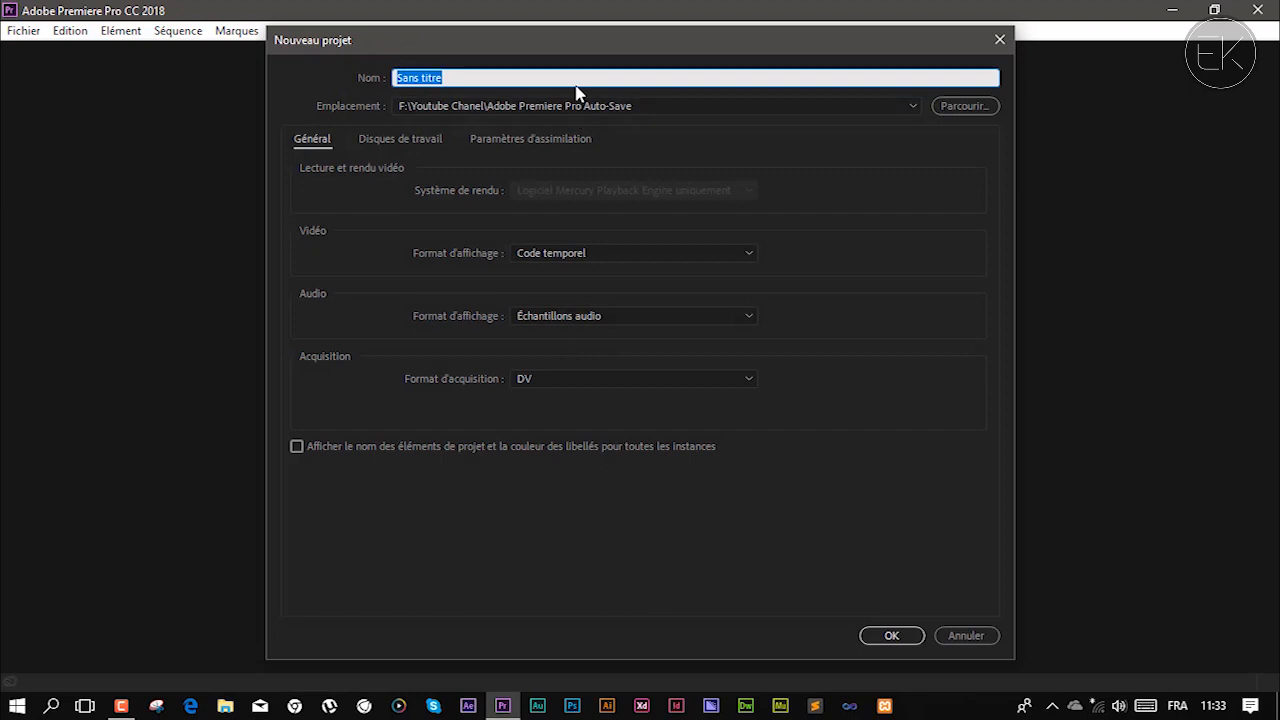
text(Tuto01)
click(964, 107)
scroll(337, 226, down, 4)
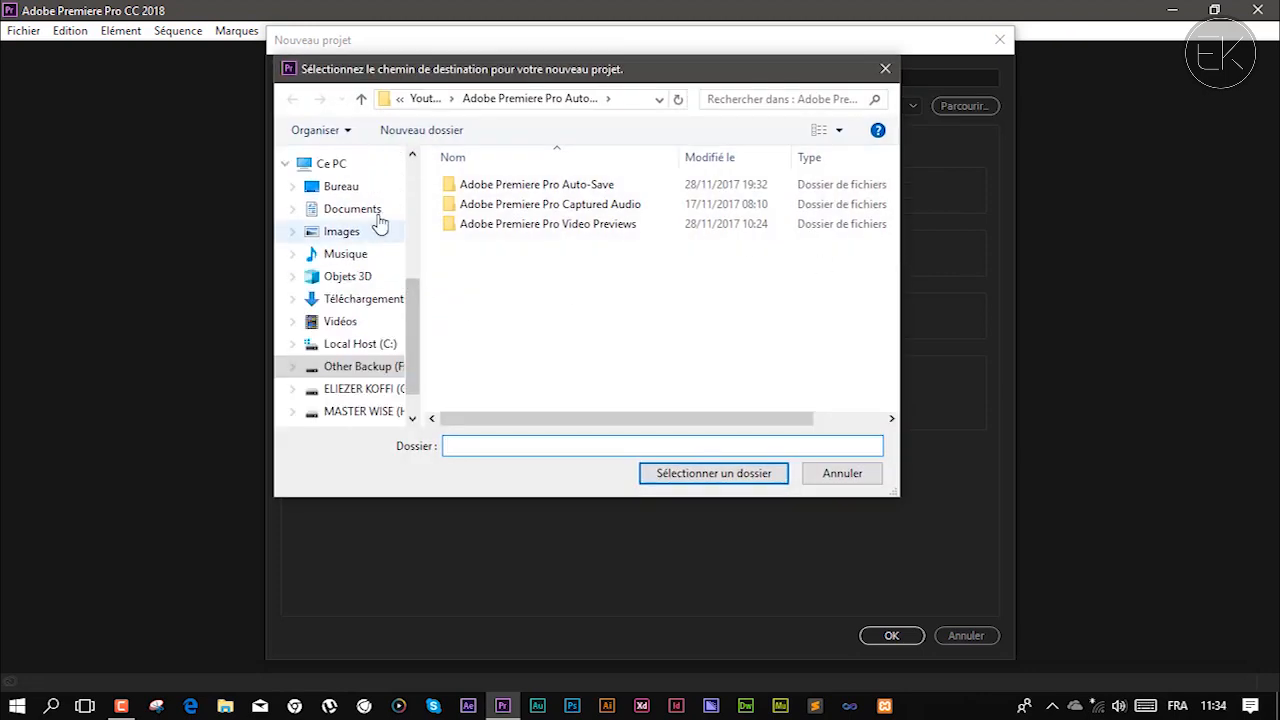
click(355, 190)
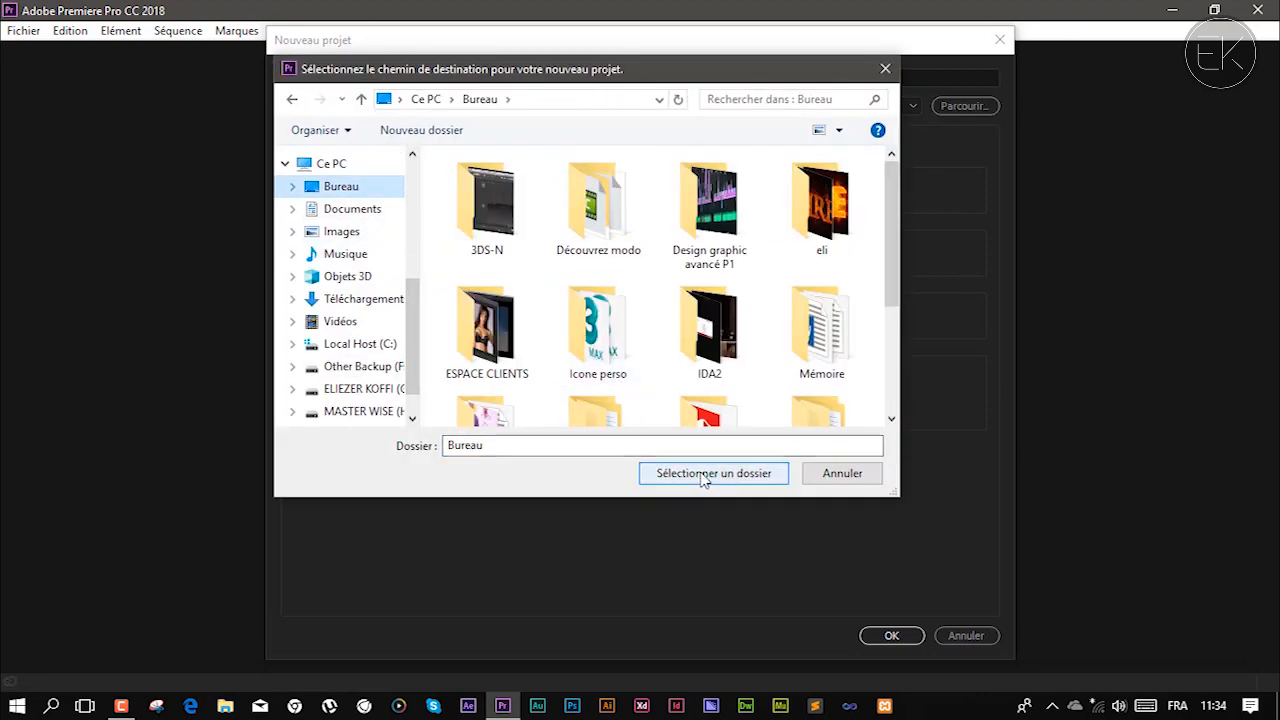
click(709, 474)
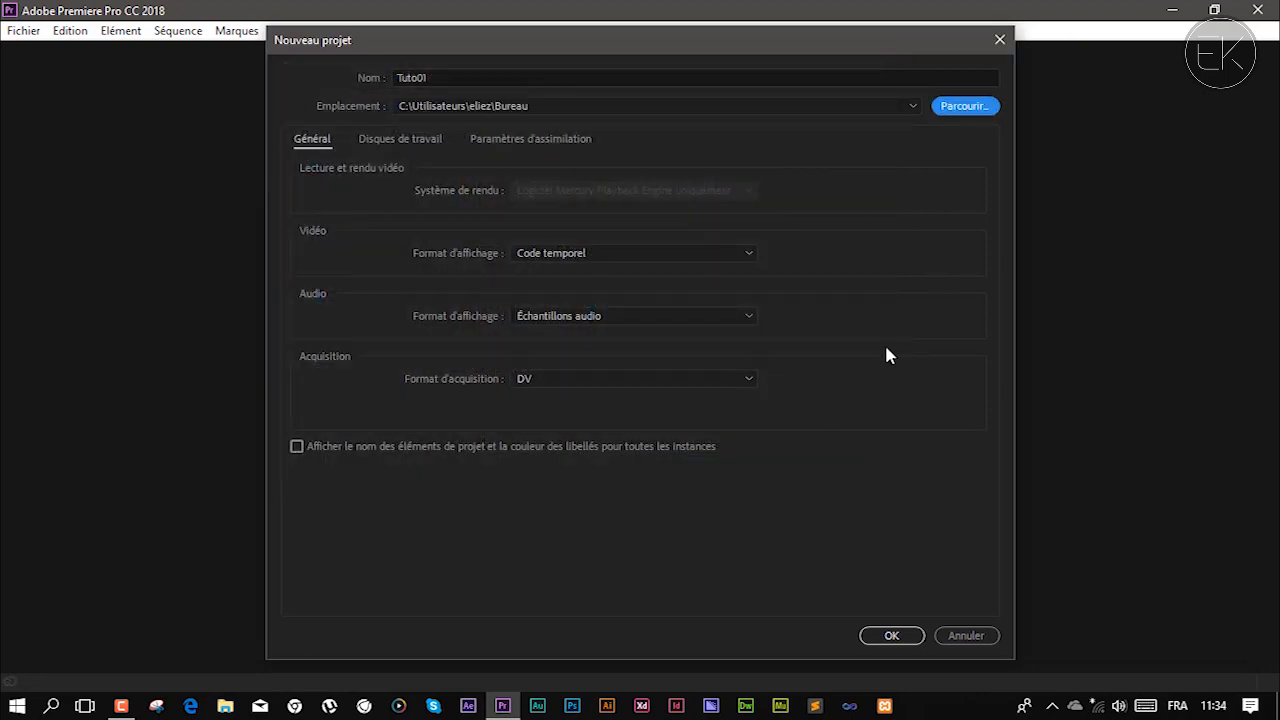
click(882, 641)
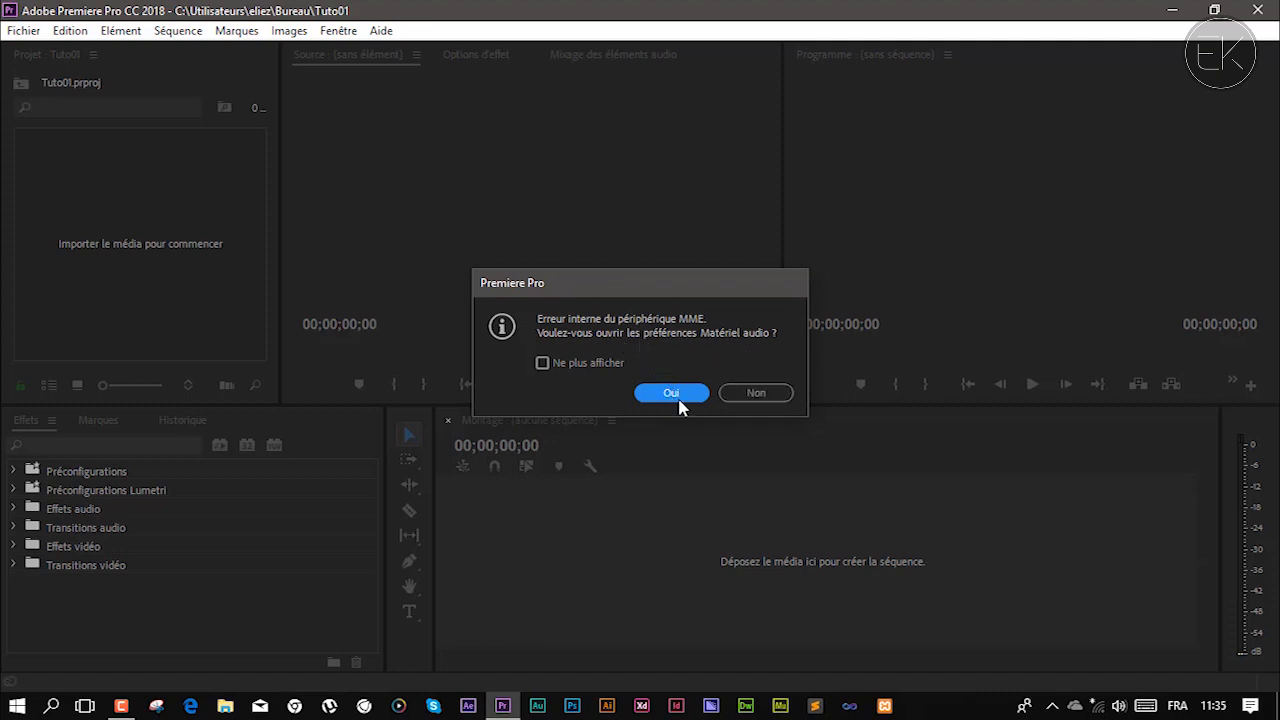
- Open the audio hardware preferences and accept them with the MME device category and the Realtek speaker output as master clock
click(668, 394)
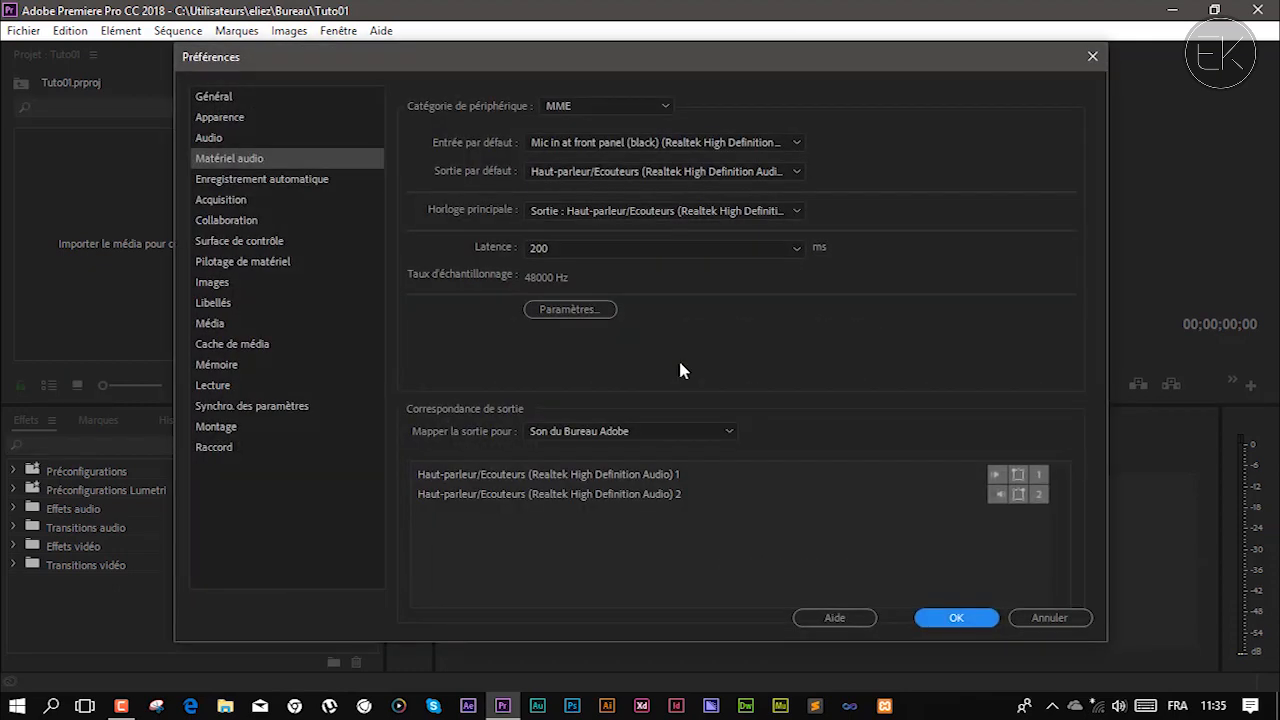
click(645, 108)
click(645, 118)
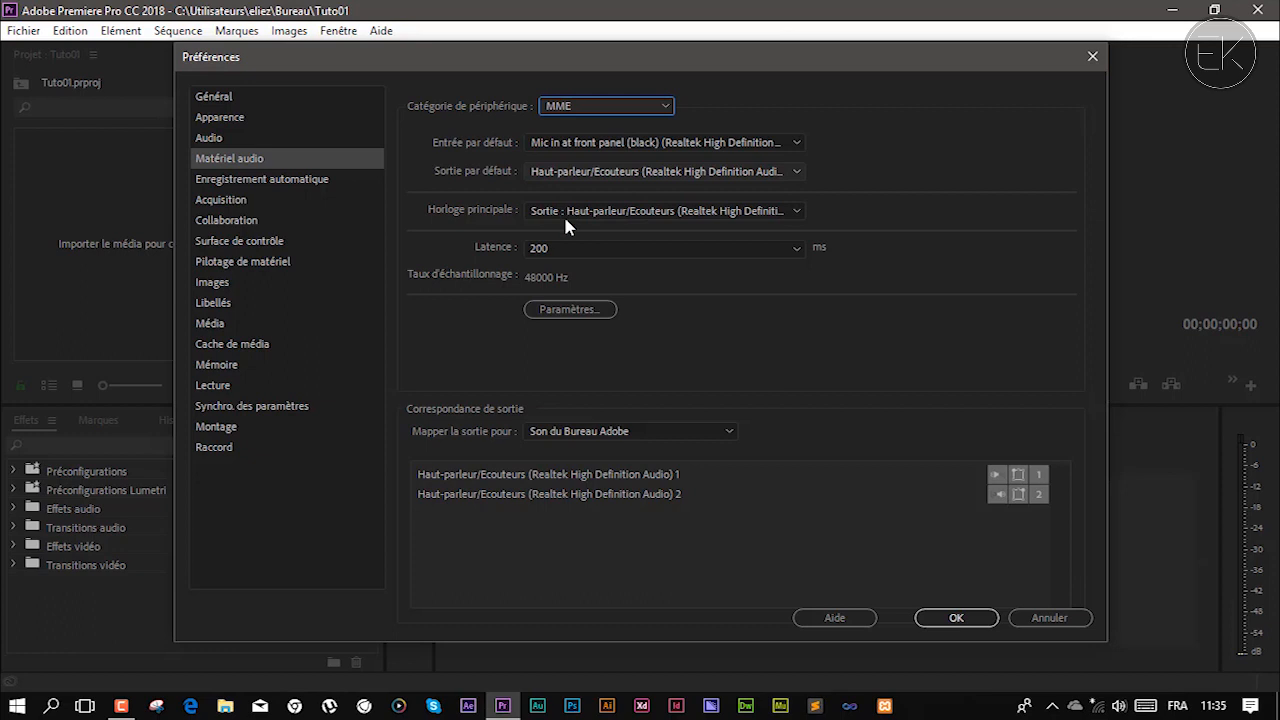
click(794, 212)
click(794, 229)
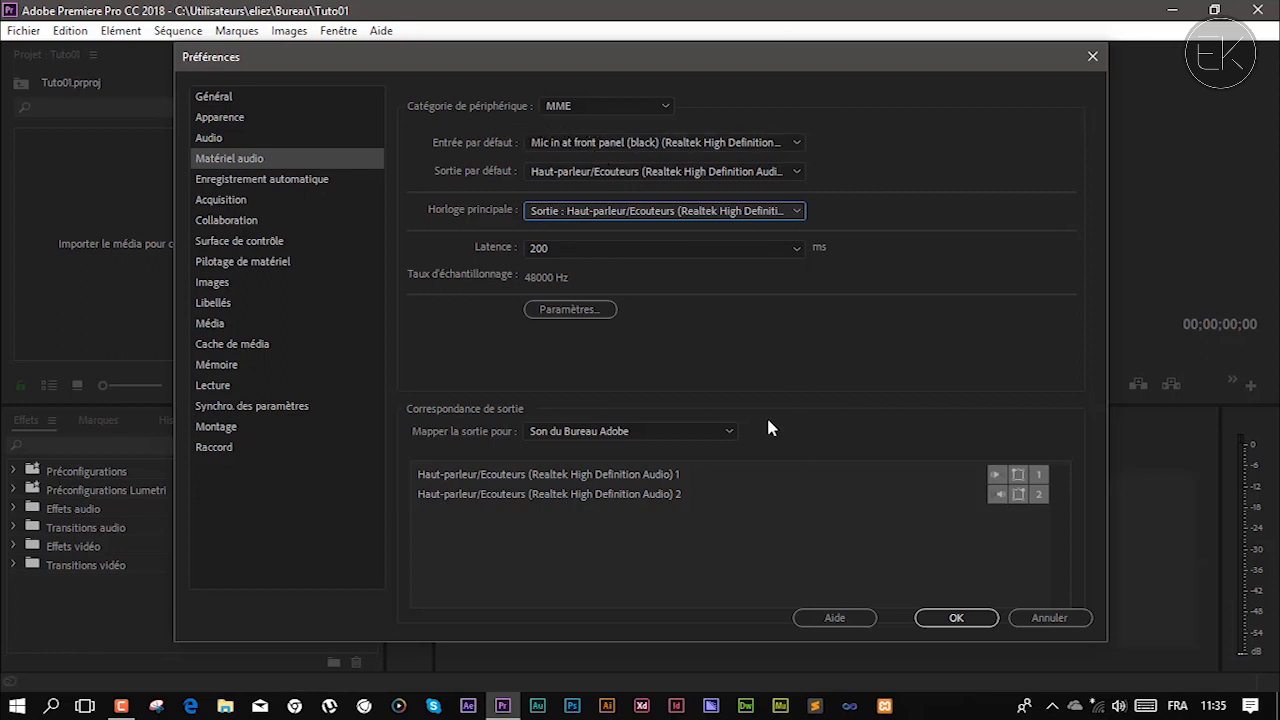
click(945, 617)
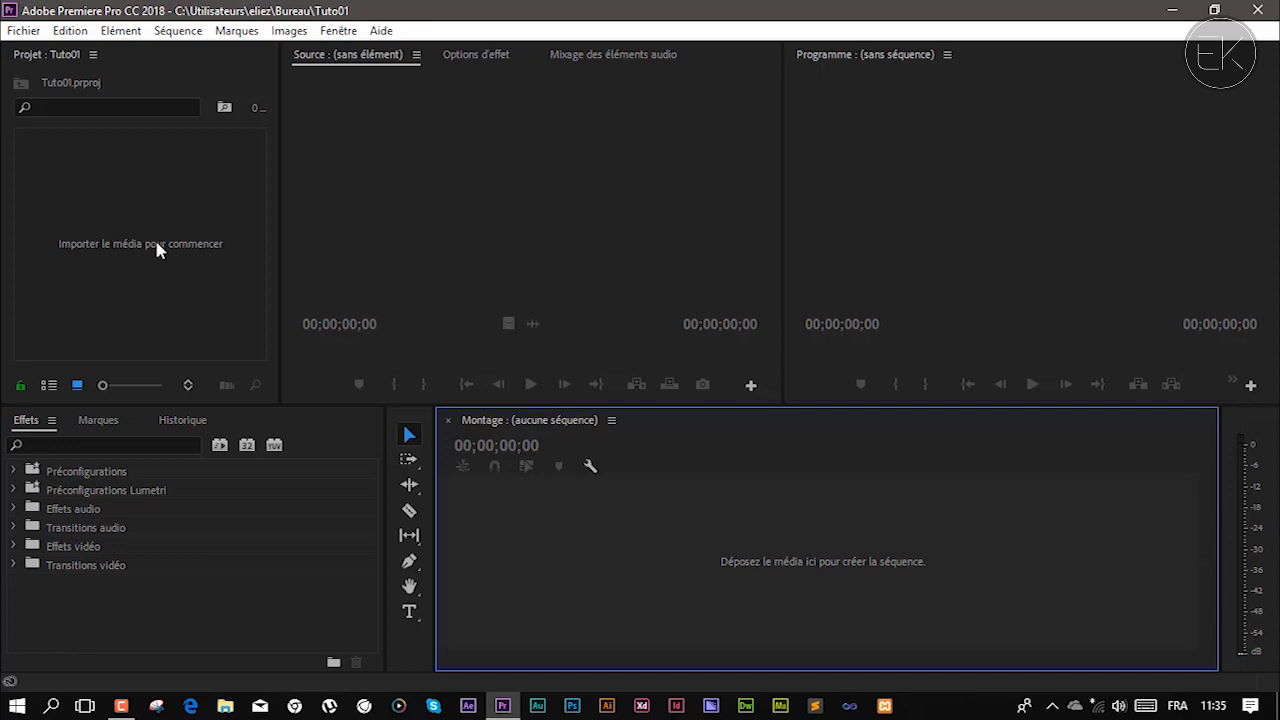
- Import the tuto video into the project and create a new sequence from it
click(119, 249)
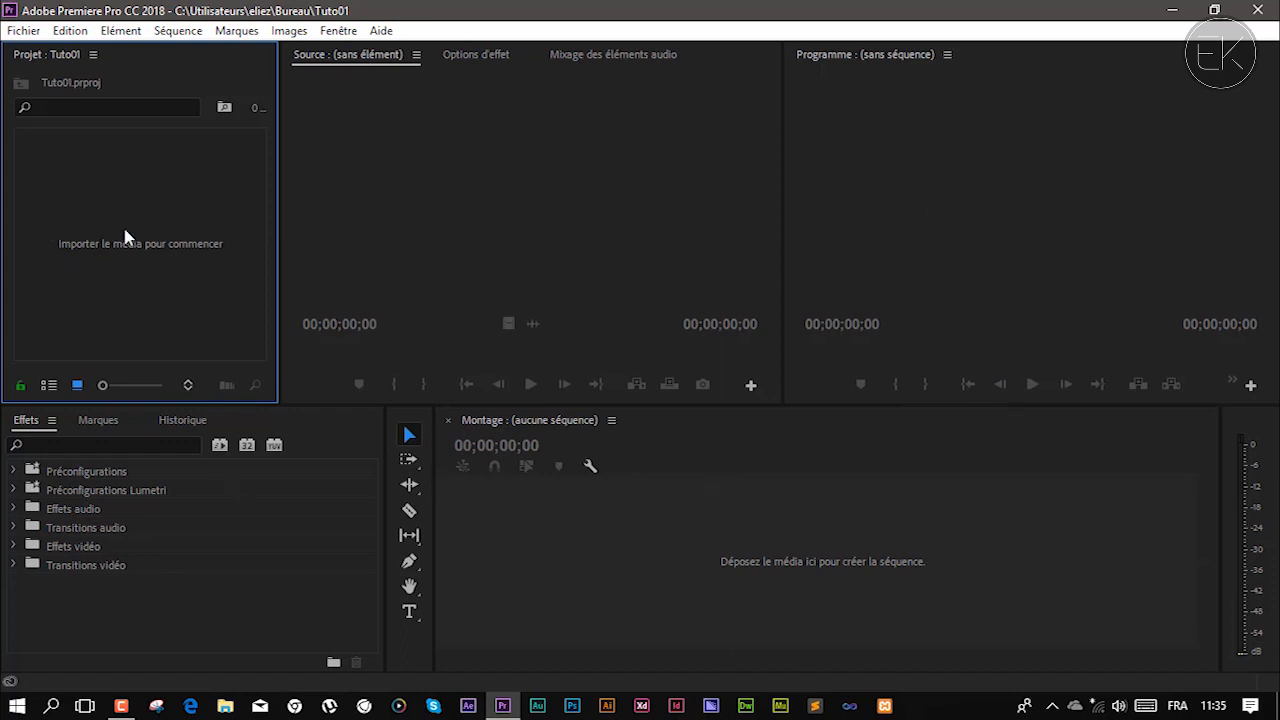
double_click(123, 254)
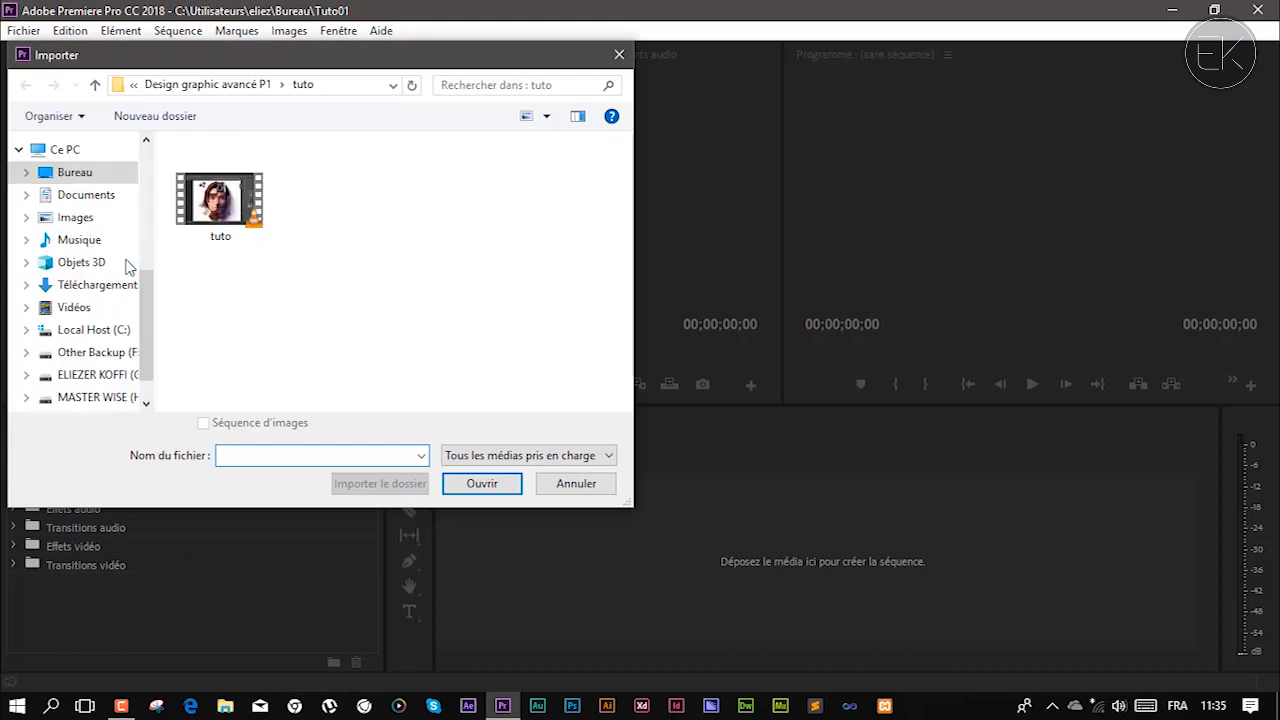
click(222, 201)
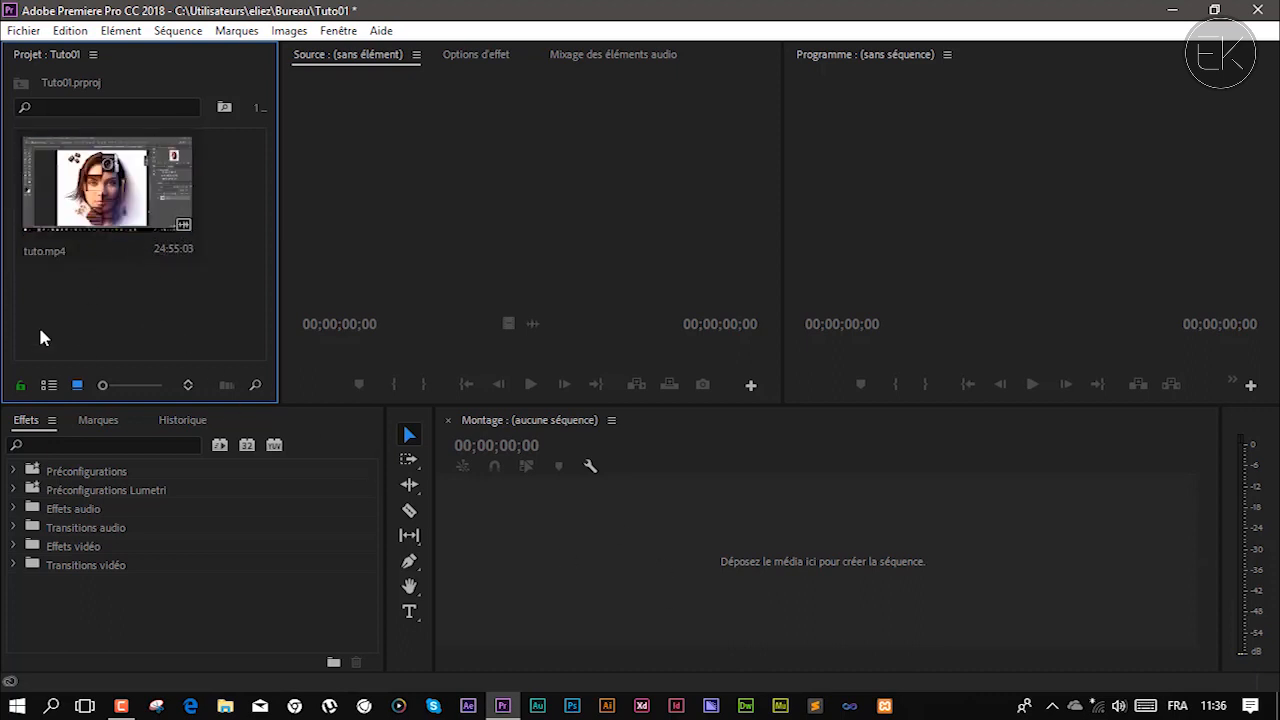
right_click(106, 206)
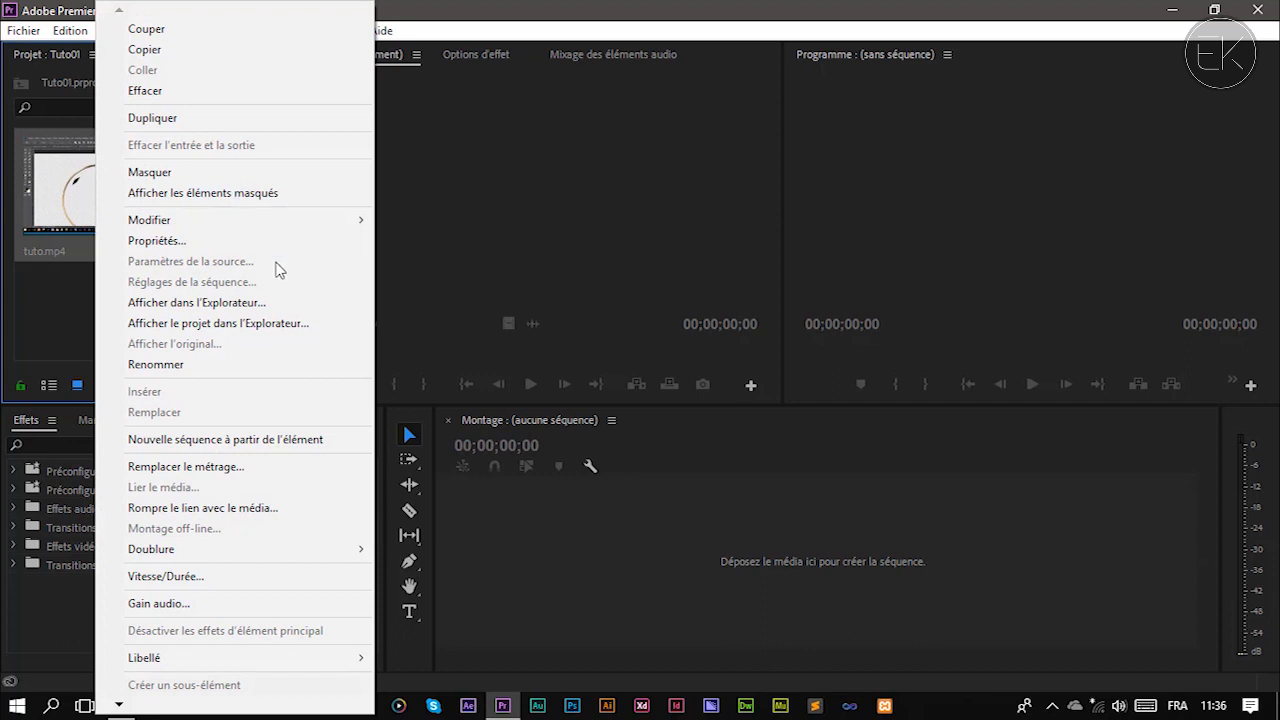
click(268, 439)
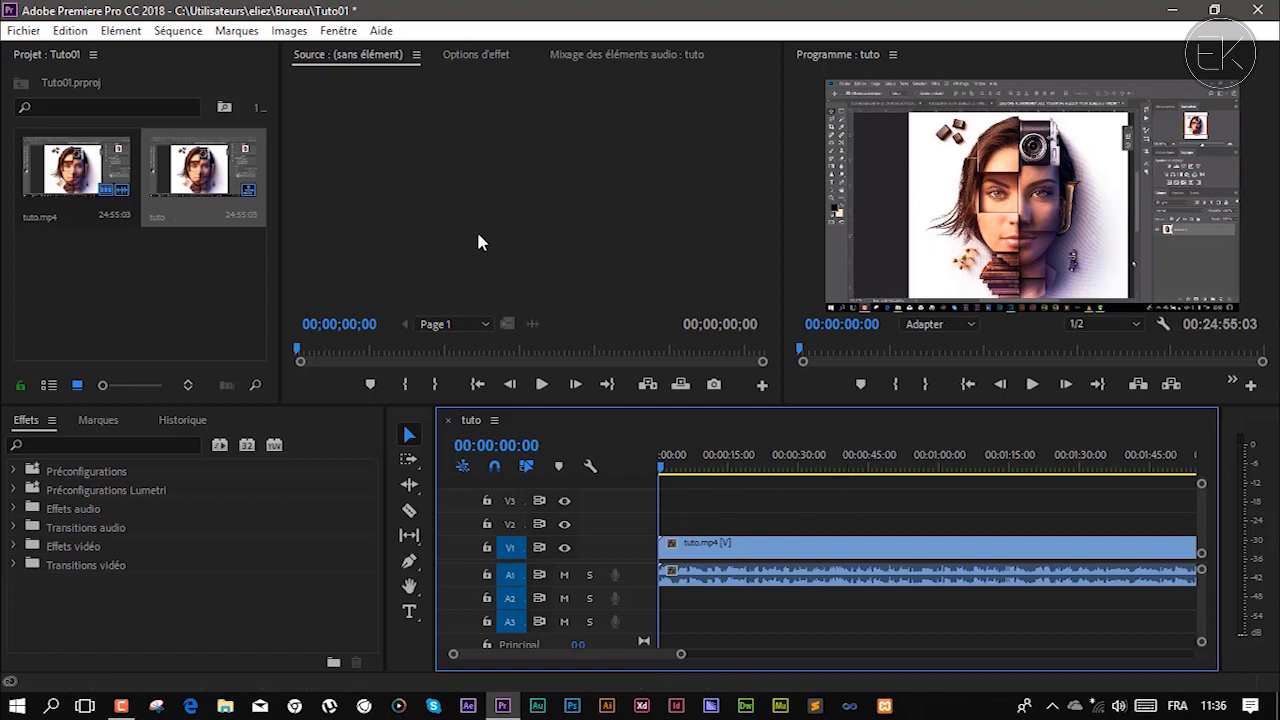
- Preview the tuto.mp4 source clip, and play the sequence from its start and from about 47 seconds to hear the original audio
double_click(72, 172)
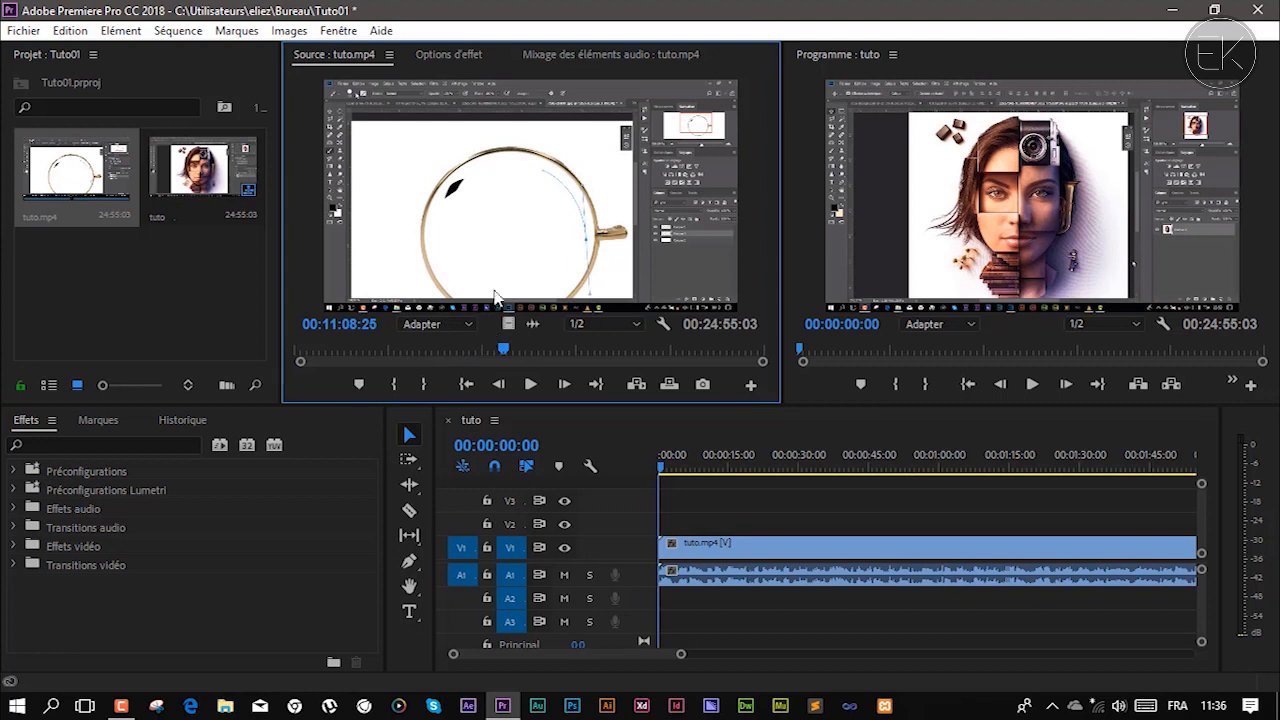
drag(398, 350, 366, 350)
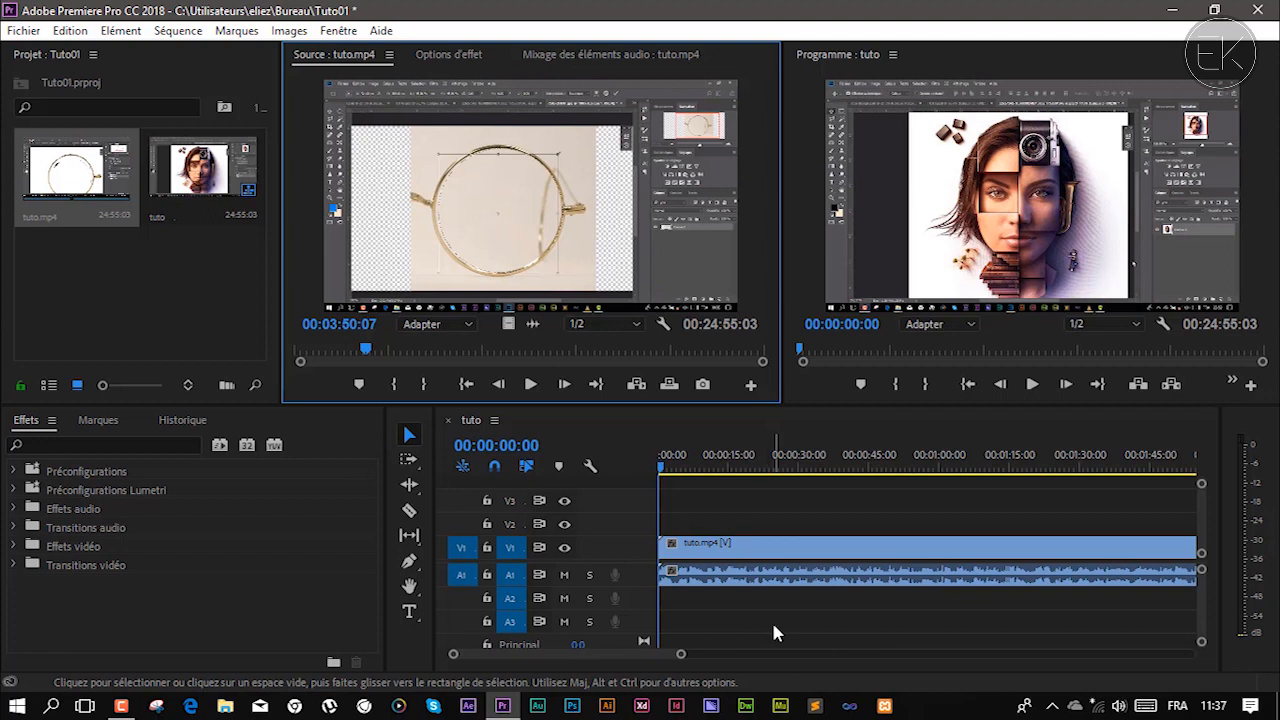
click(1033, 386)
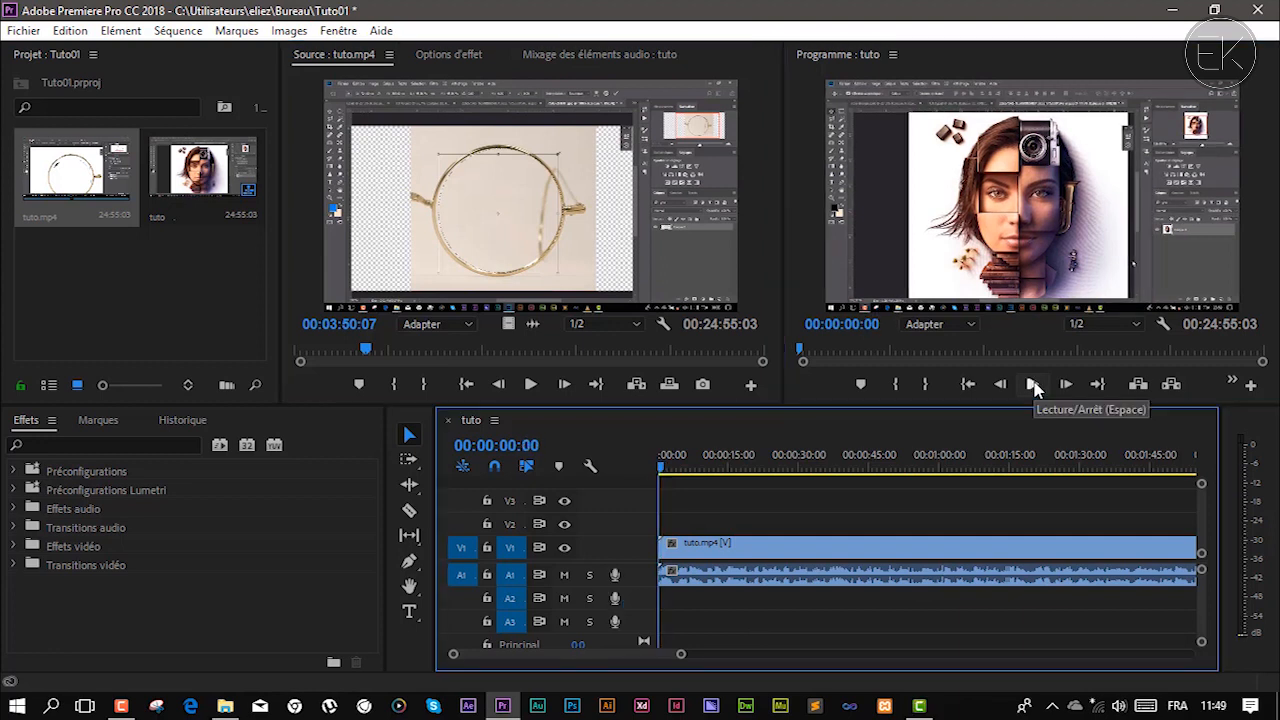
click(1033, 386)
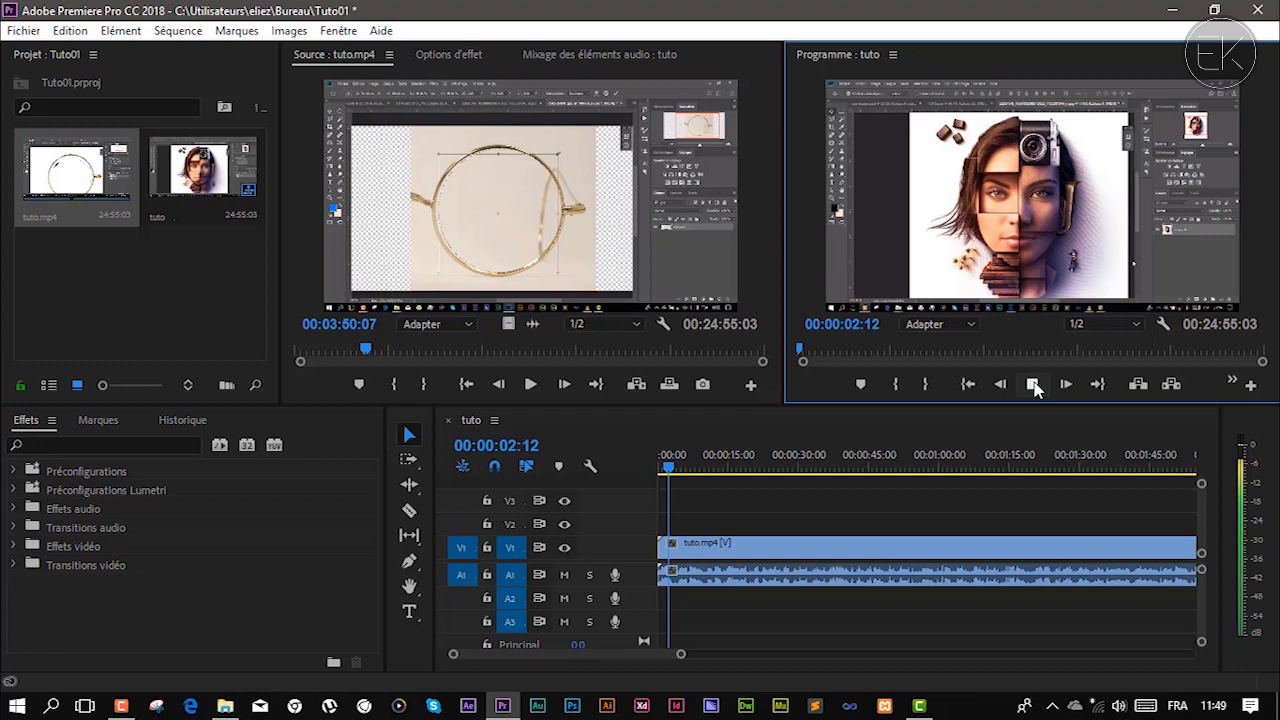
click(1033, 386)
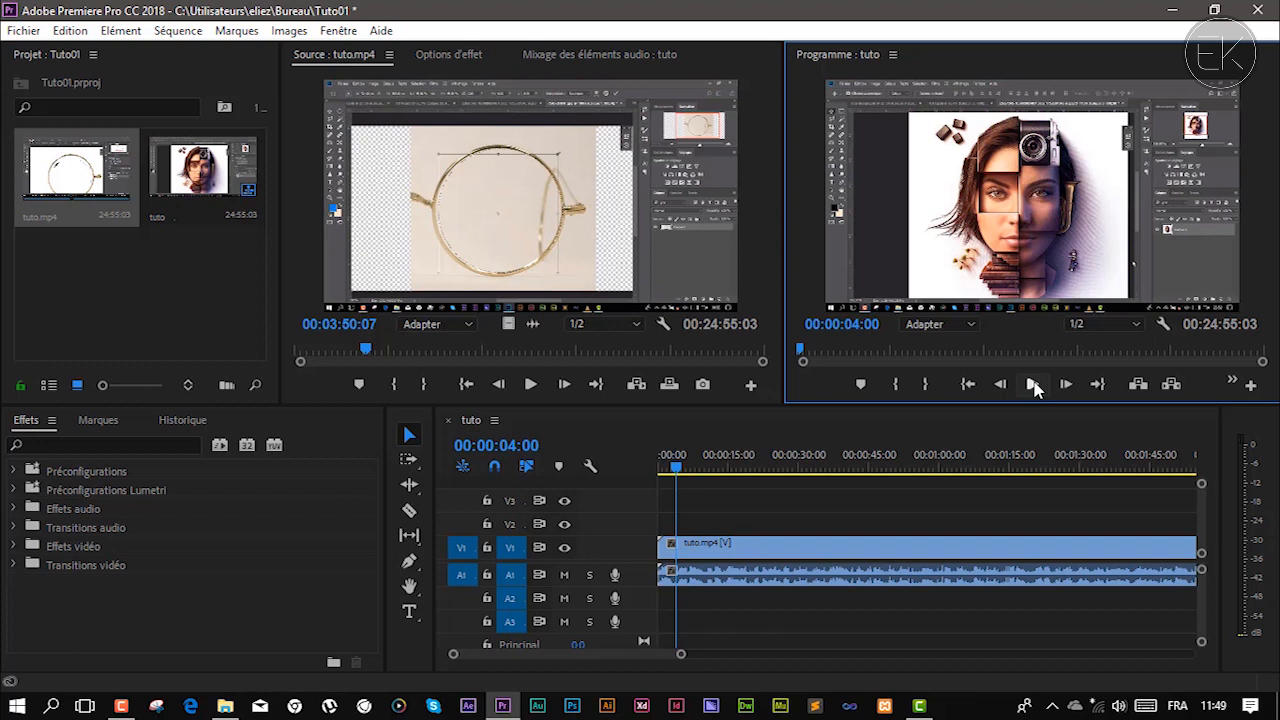
drag(920, 470, 877, 468)
click(1039, 382)
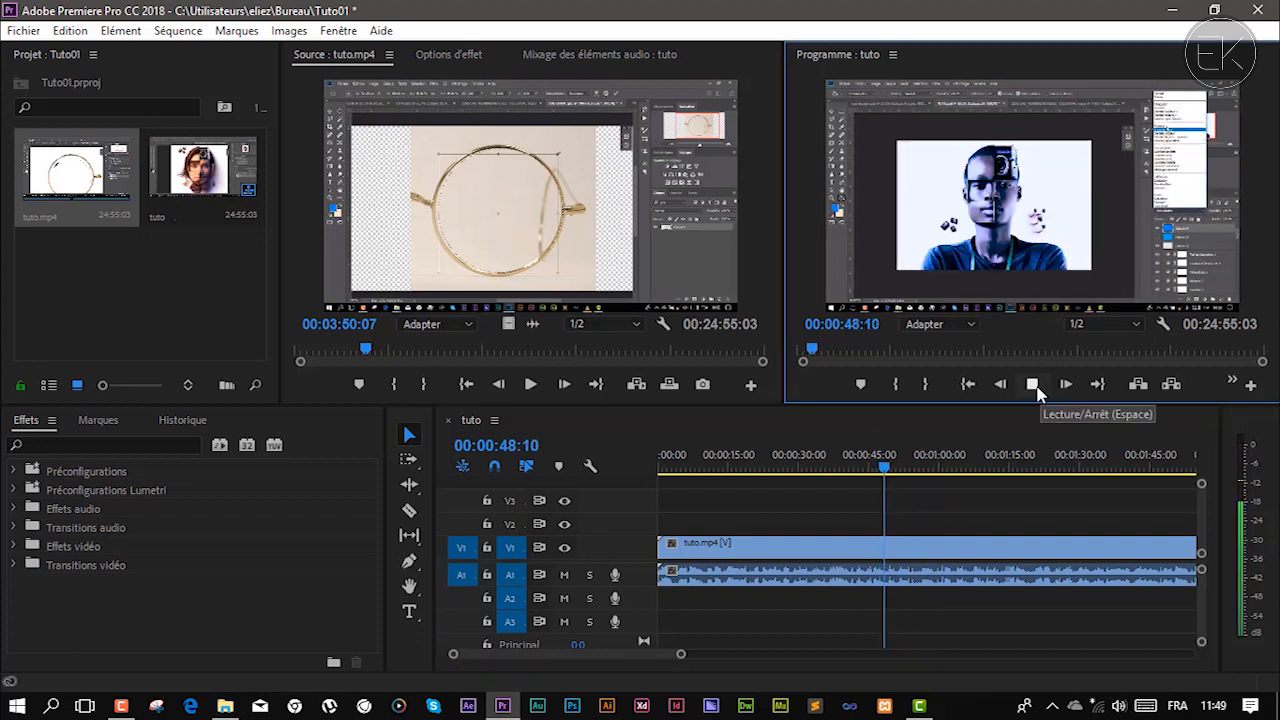
click(1035, 387)
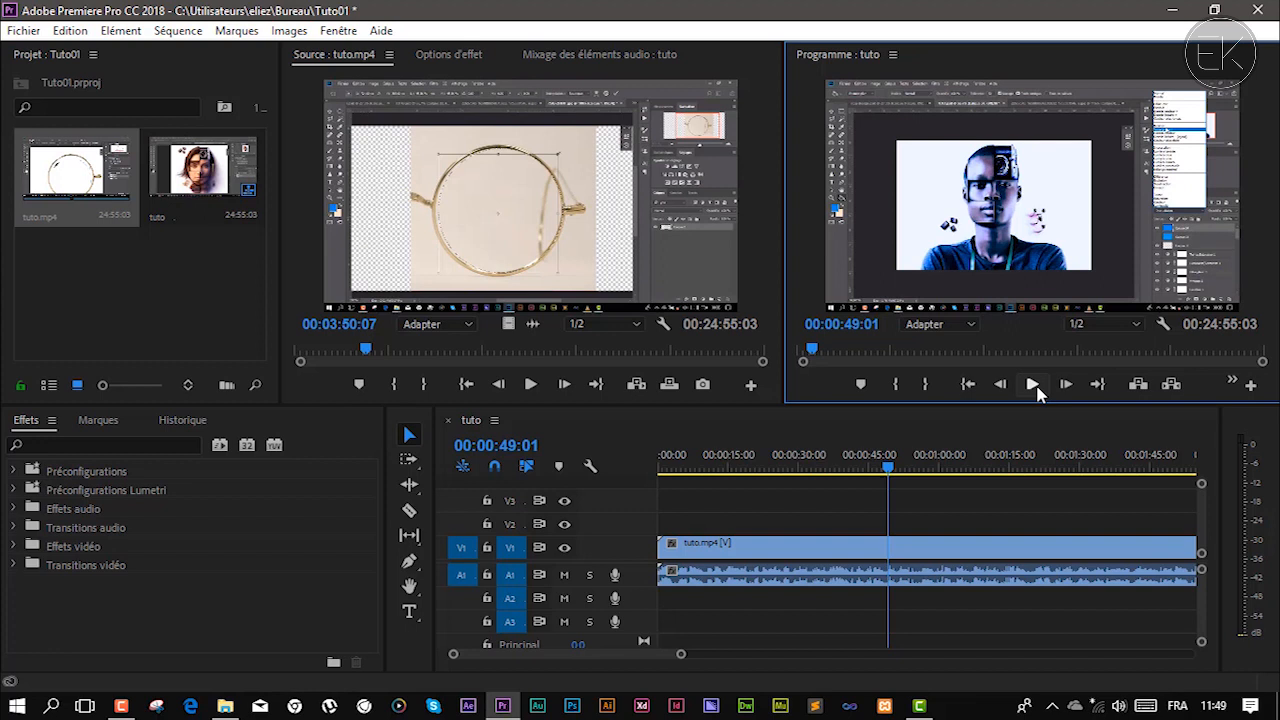
click(823, 464)
mouse_move(823, 464)
mouse_down()
mouse_move(873, 464)
mouse_move(813, 466)
mouse_up()
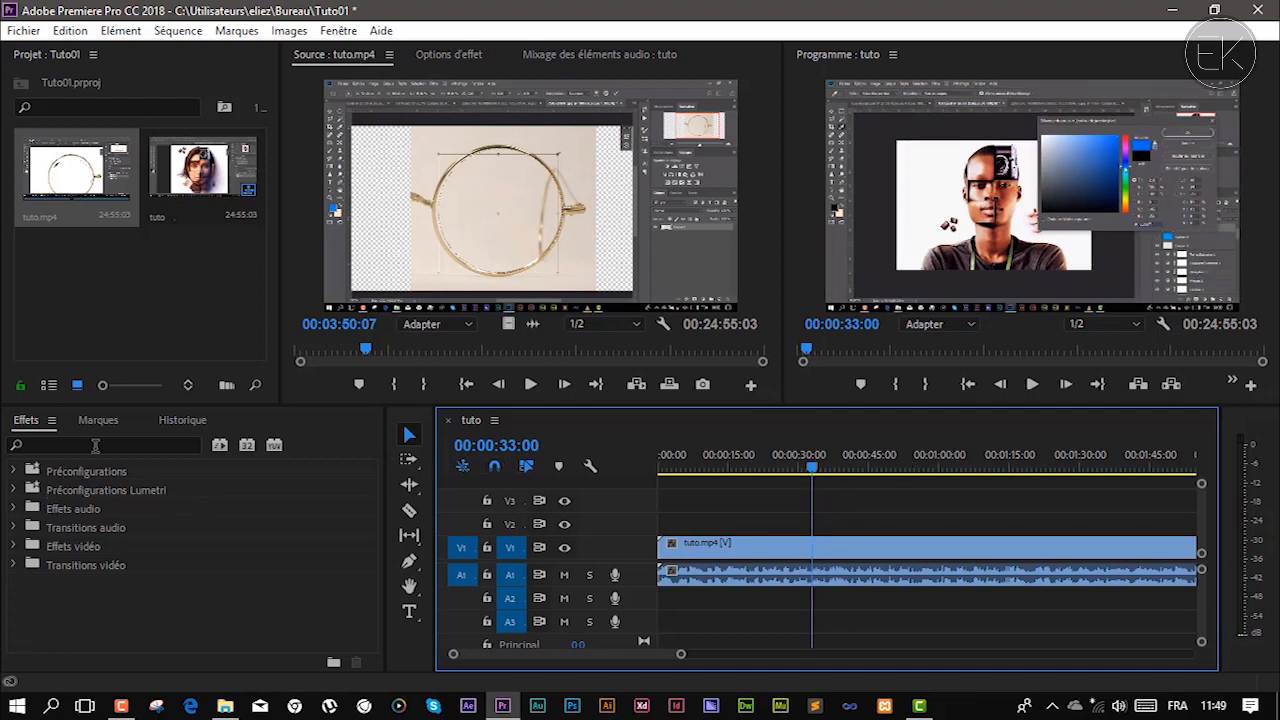
- Find the Réduction adaptative du bruit audio effect, apply it to the tuto.mp4 audio on track A1 and display its effect options
click(95, 446)
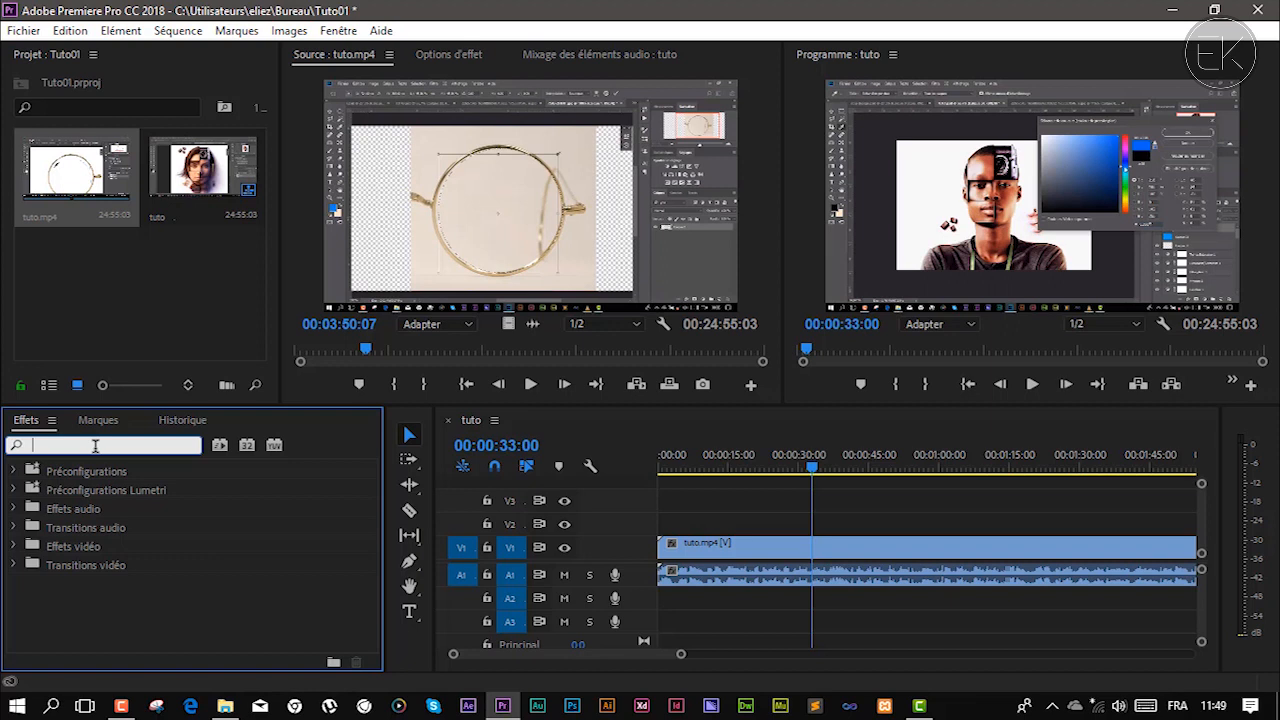
text(ré)
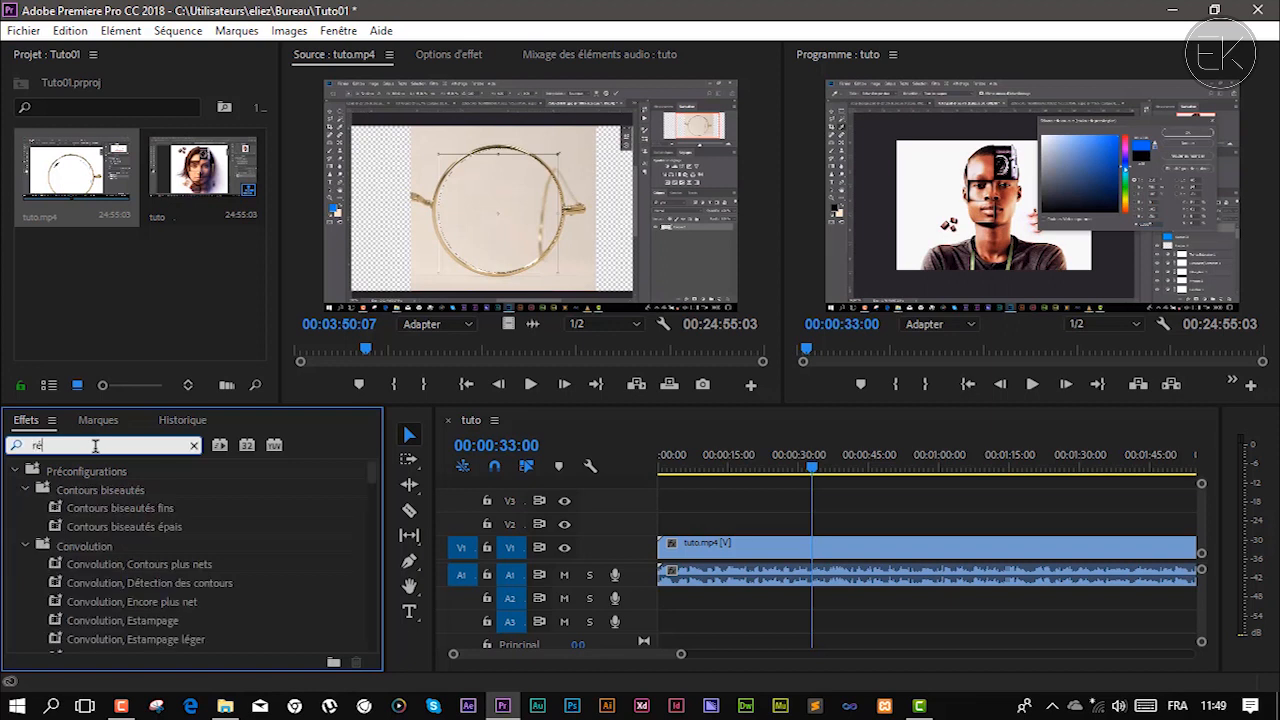
text(duct)
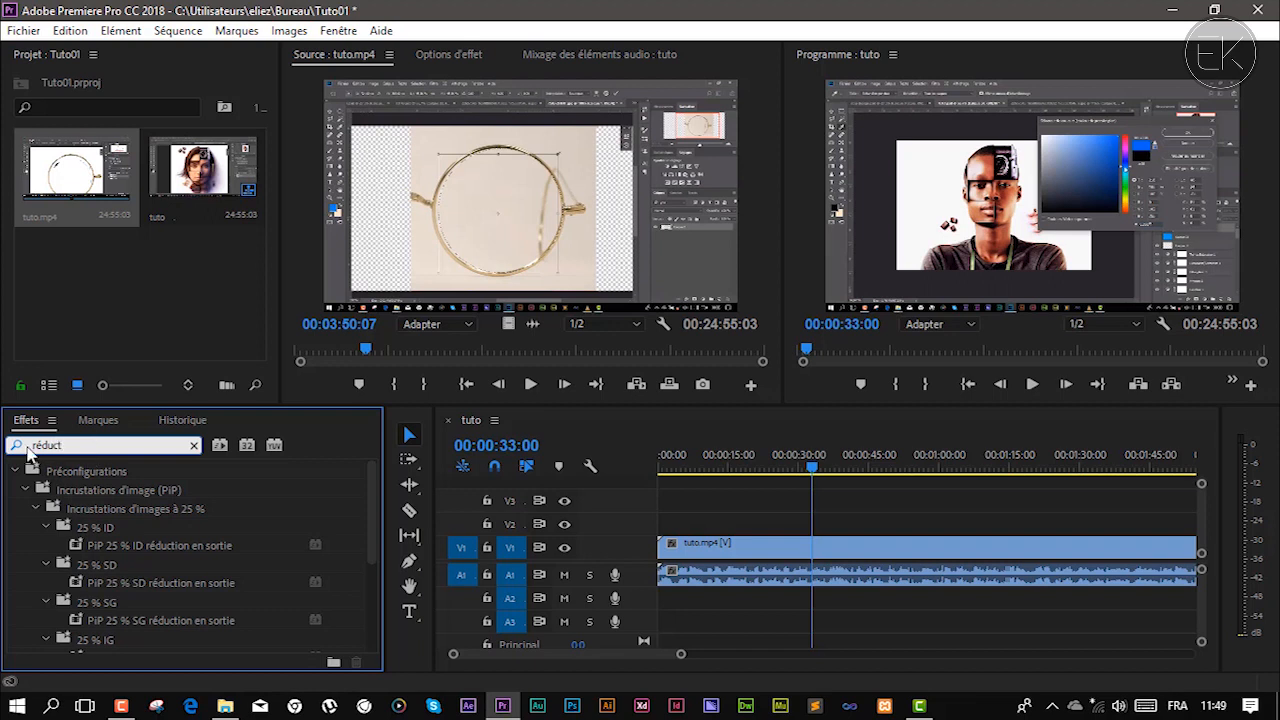
scroll(147, 561, down, 2)
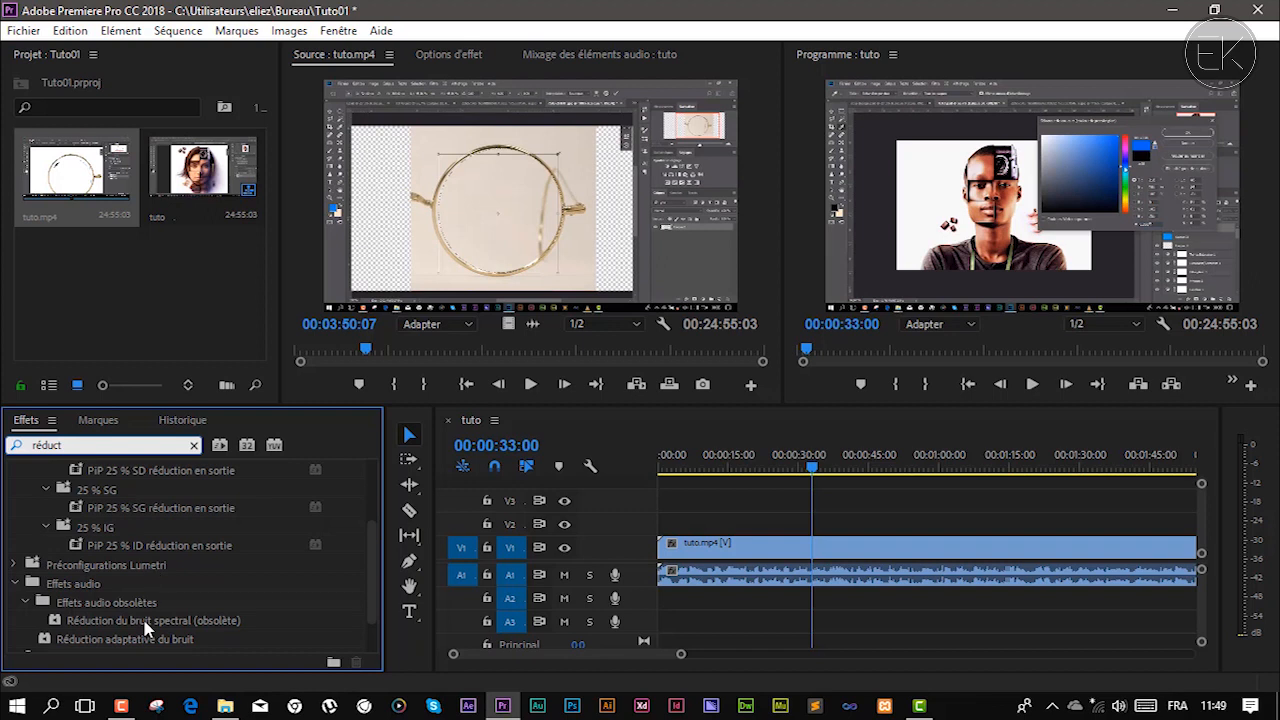
scroll(132, 605, down, 1)
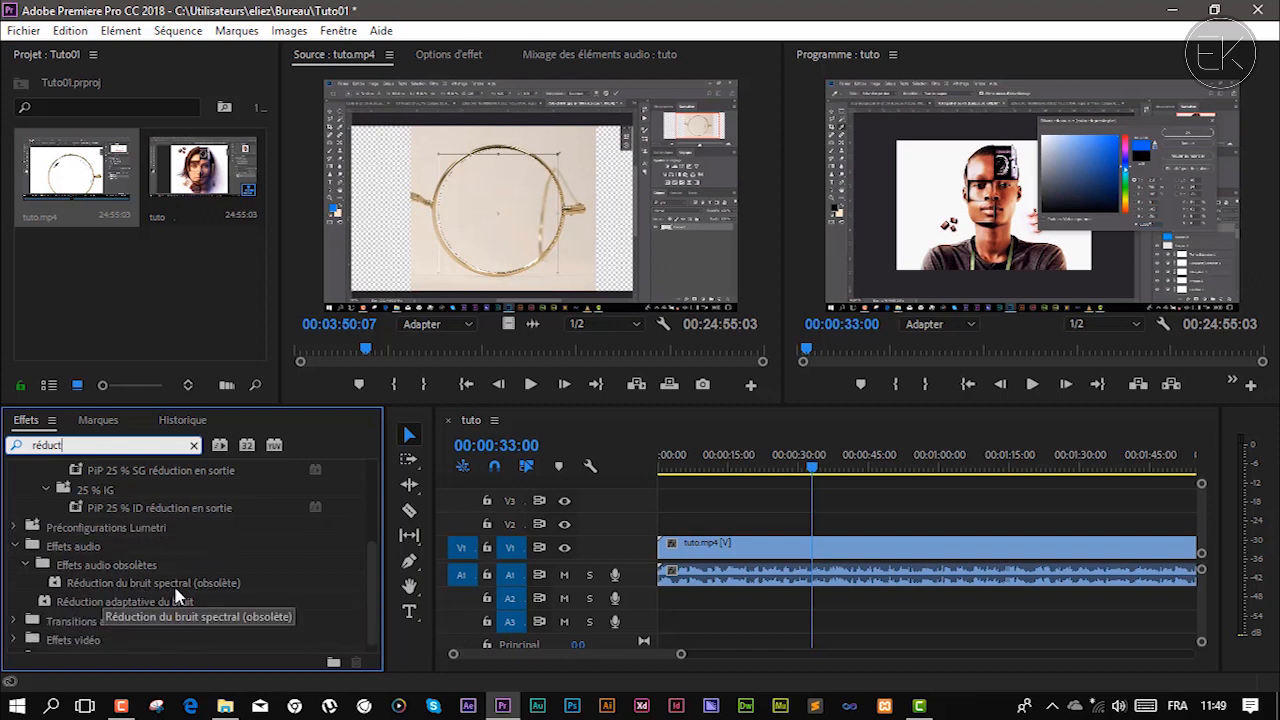
click(100, 603)
drag(100, 608, 926, 573)
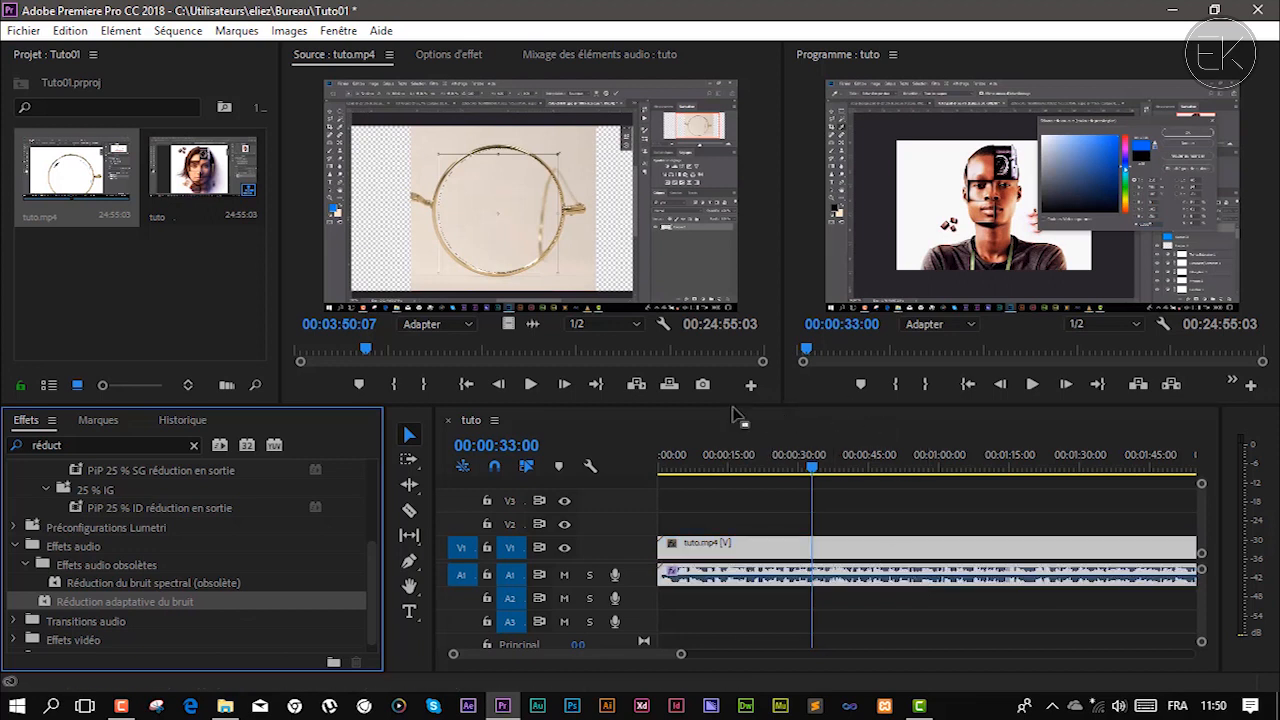
click(446, 57)
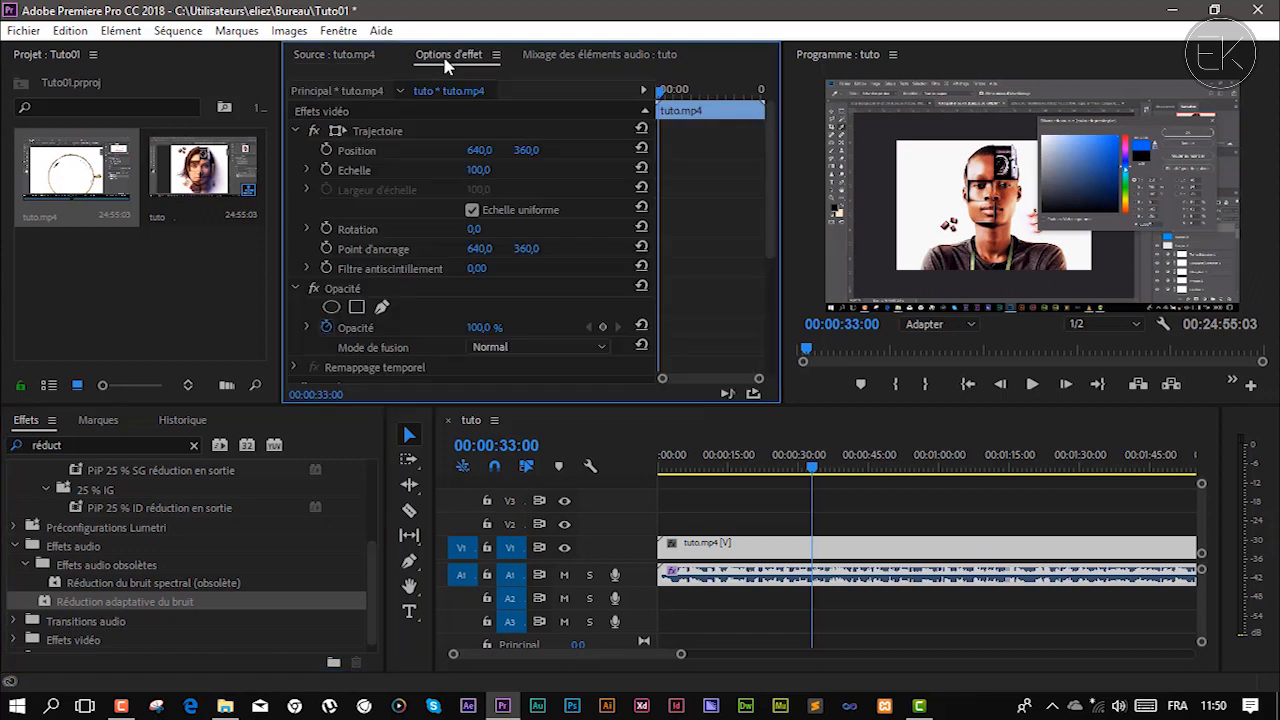
drag(776, 166, 780, 291)
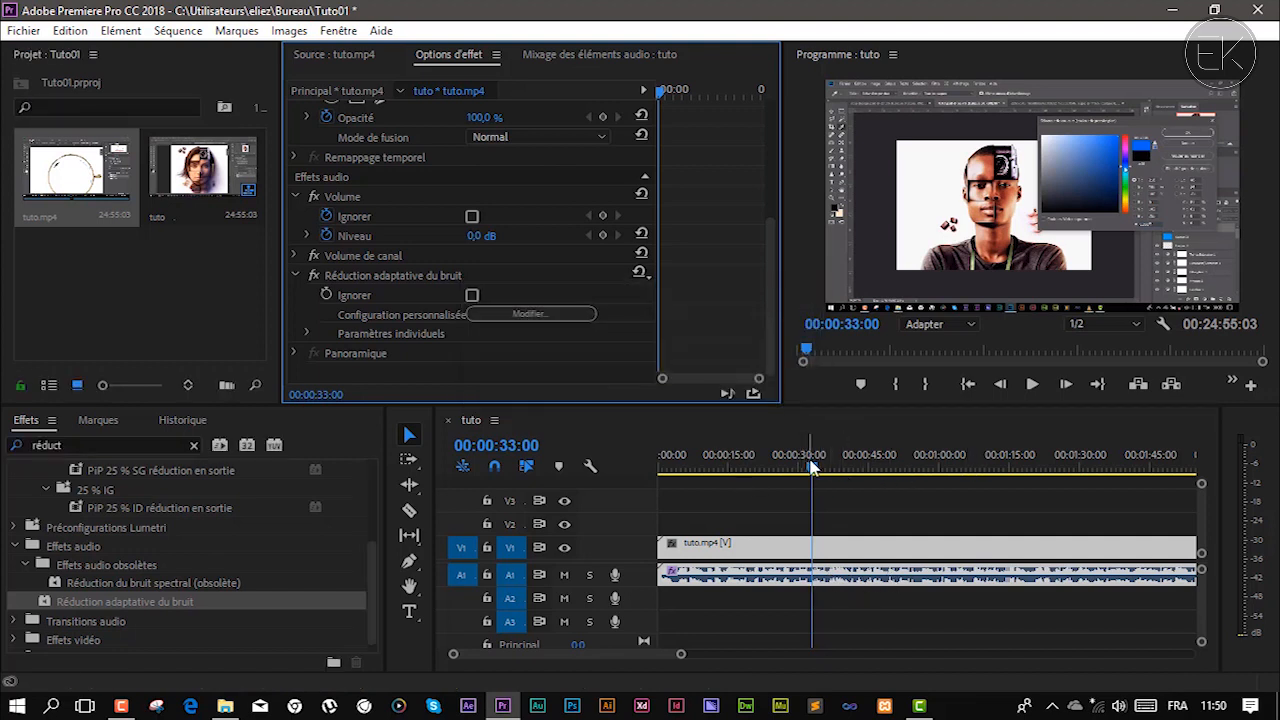
- Play the noise-reduced sequence from 33 seconds and from 10 seconds, and move the playhead back to 00:00:02:06
click(1033, 387)
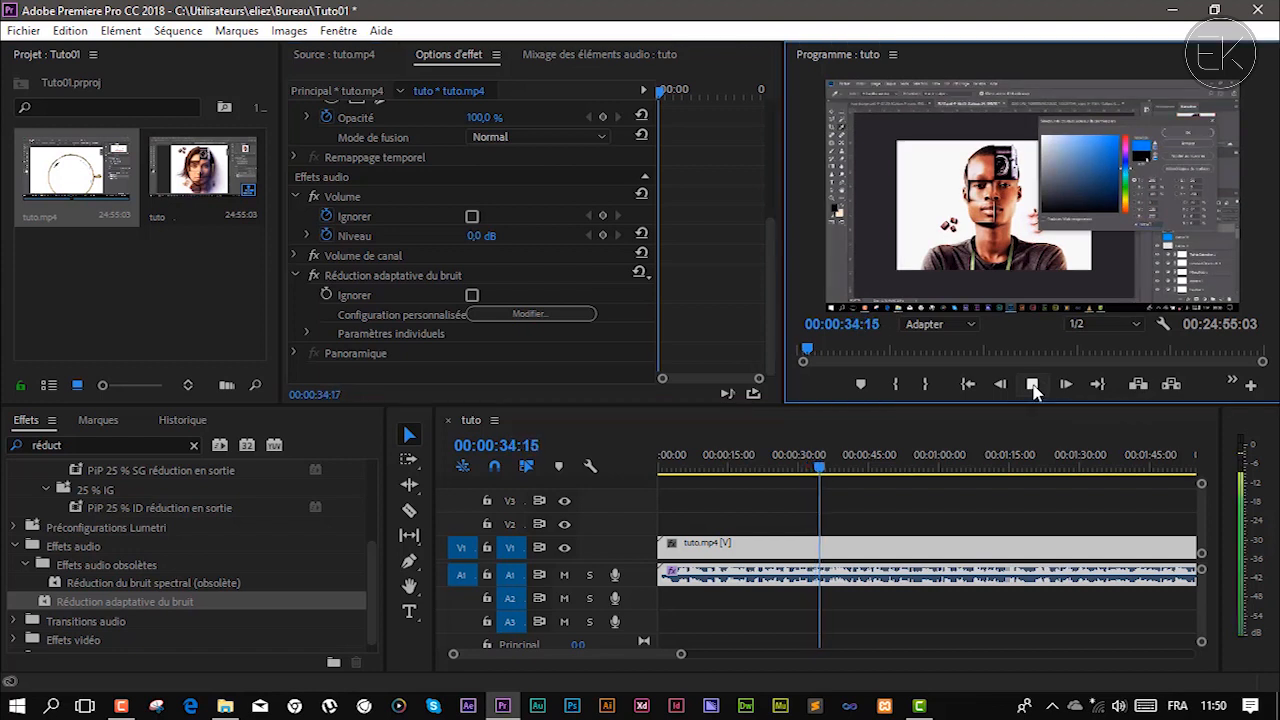
click(1033, 387)
click(735, 467)
drag(735, 467, 708, 471)
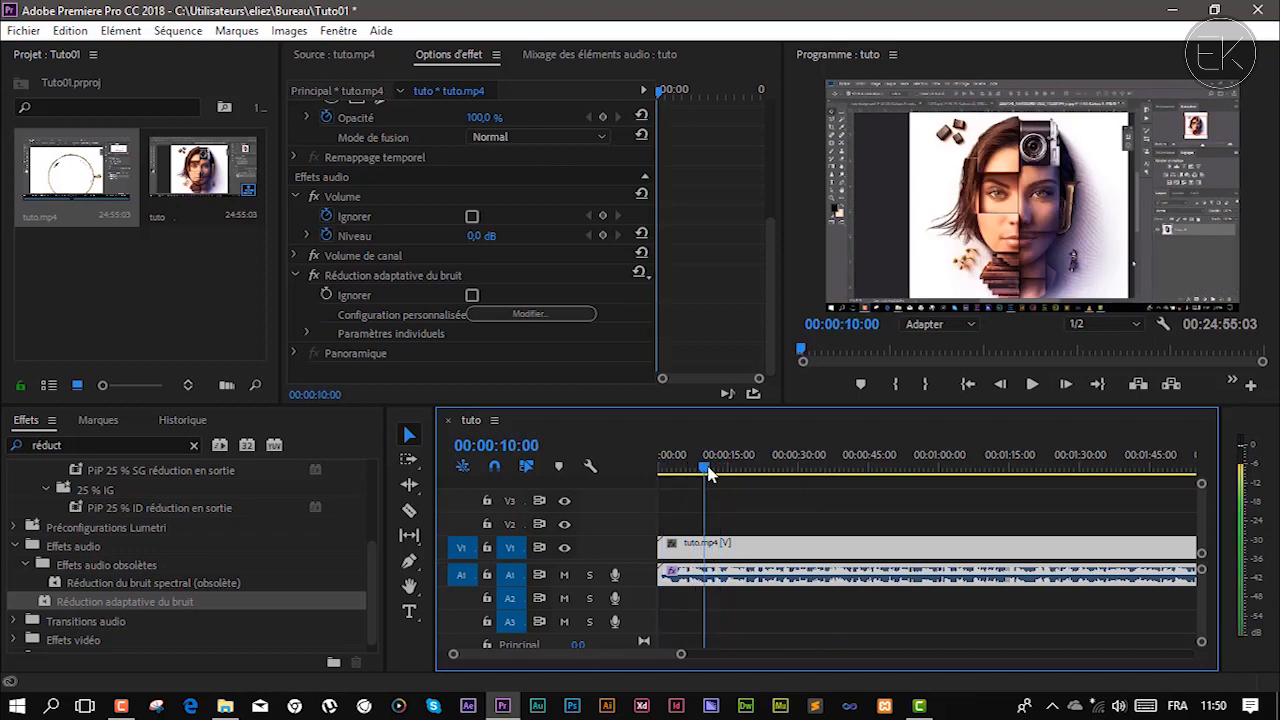
click(1035, 385)
click(1033, 385)
click(697, 472)
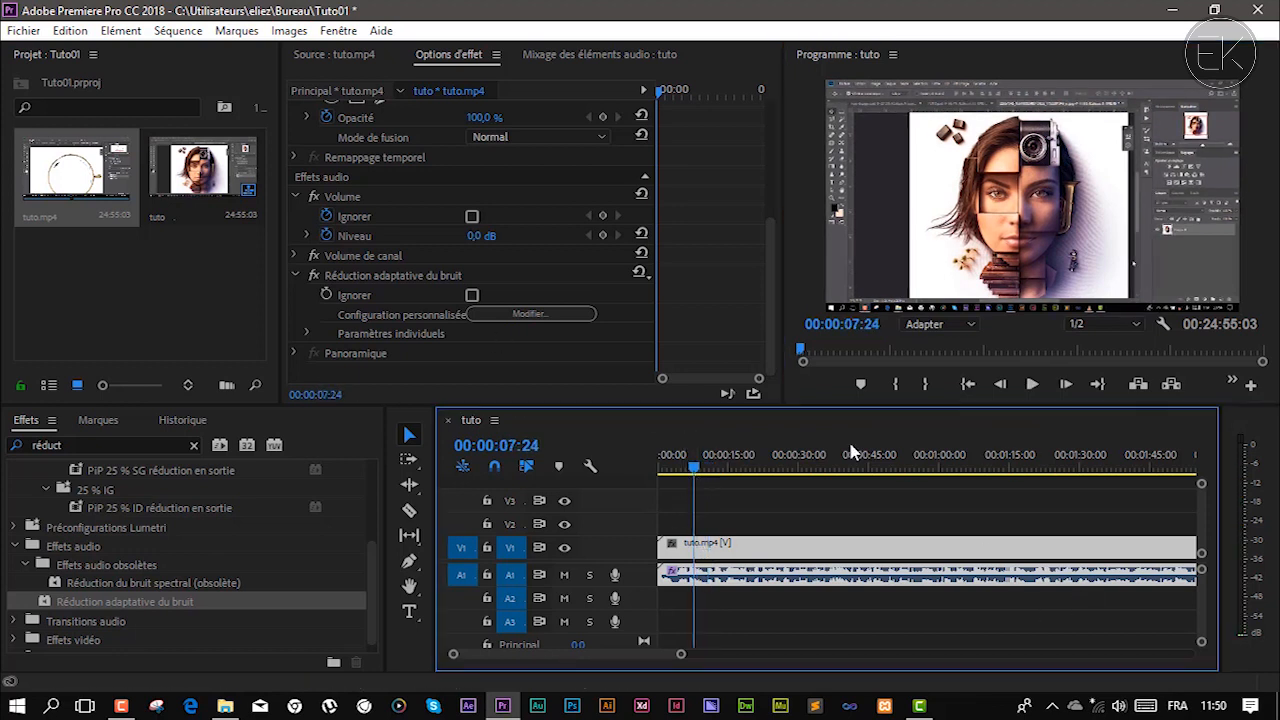
click(667, 466)
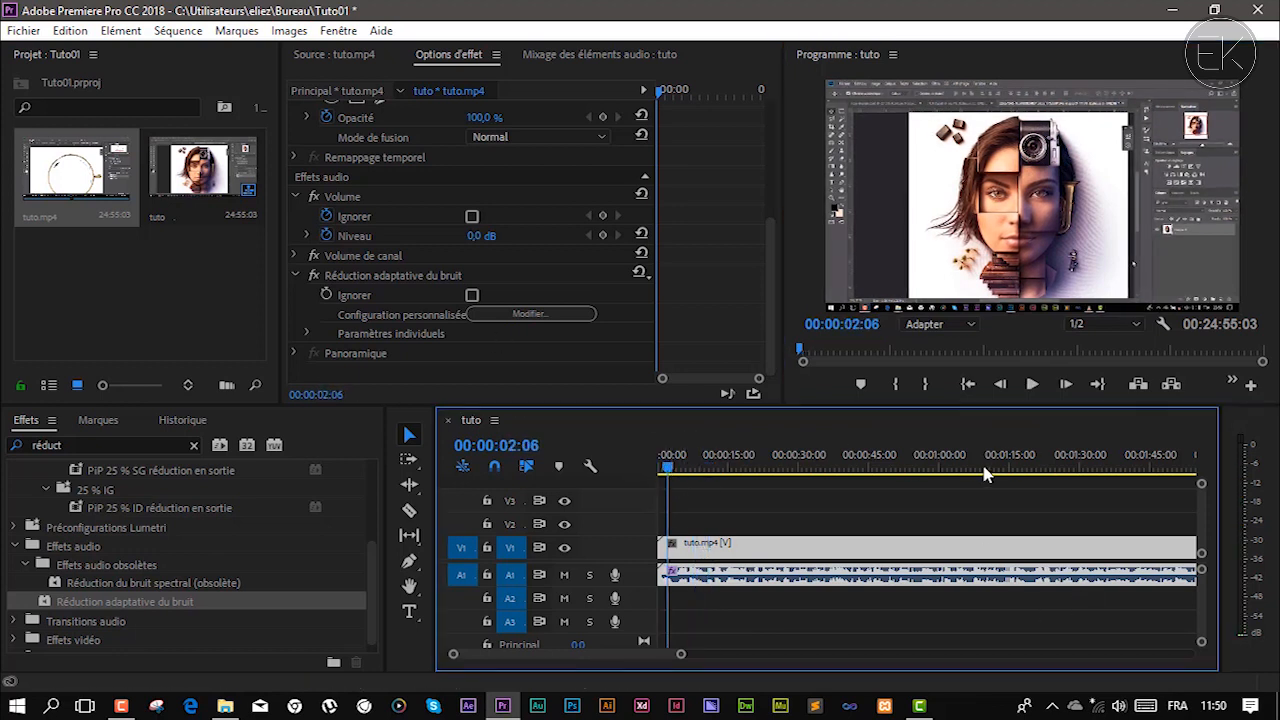
- Start playing the sequence and open the custom settings editor of the Réduction adaptative du bruit effect
click(1032, 385)
click(590, 360)
click(530, 313)
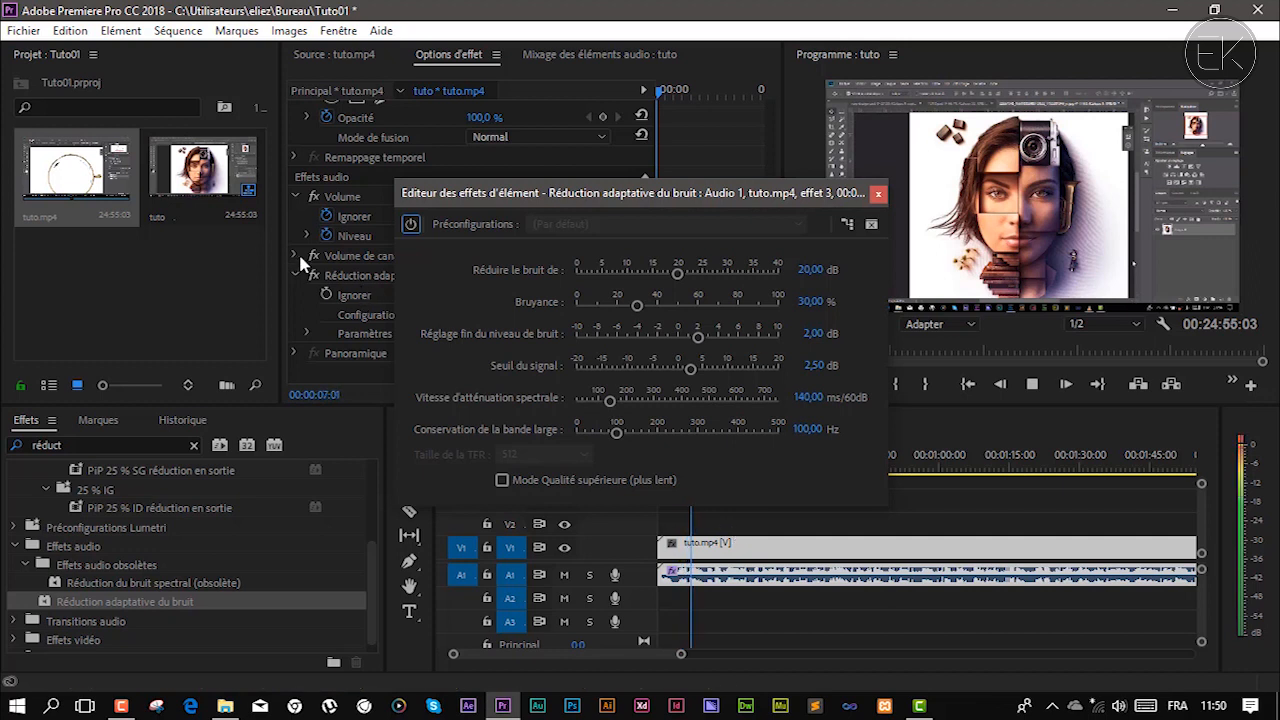
- Switch the Réduction adaptative du bruit effect off and on during playback to compare the audio with and without it
click(316, 278)
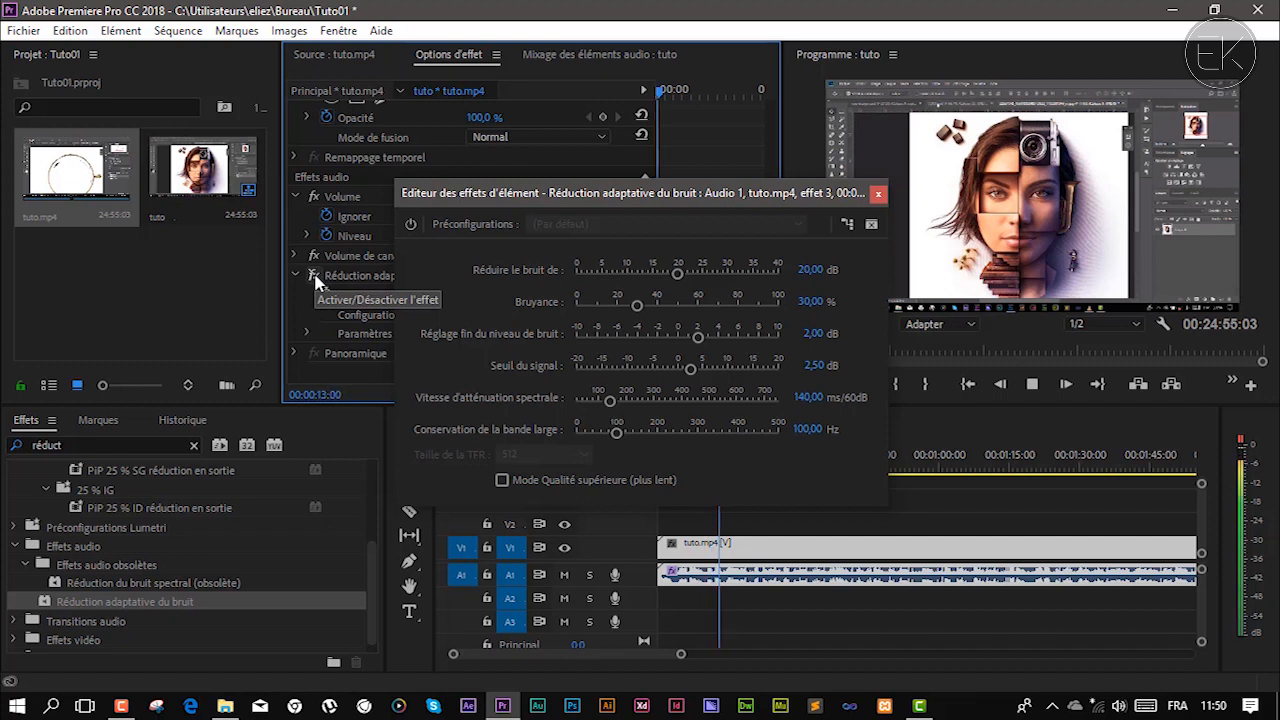
click(316, 278)
key(space)
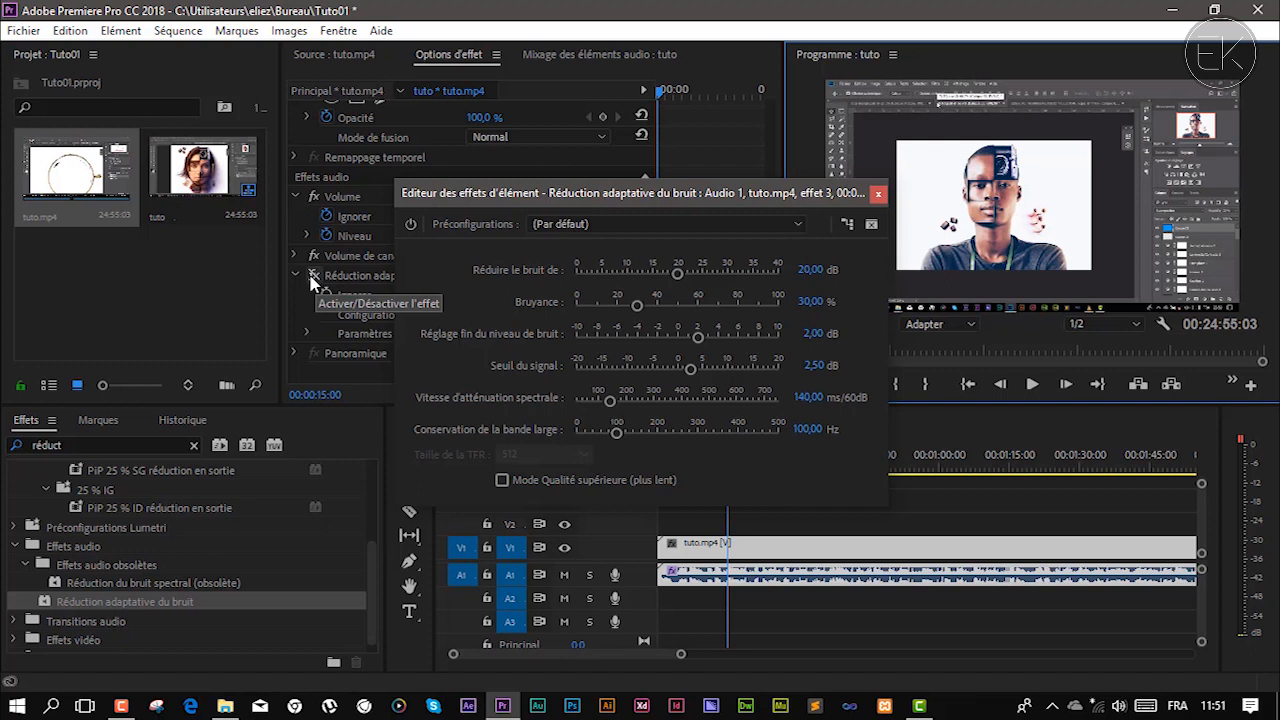
click(1036, 386)
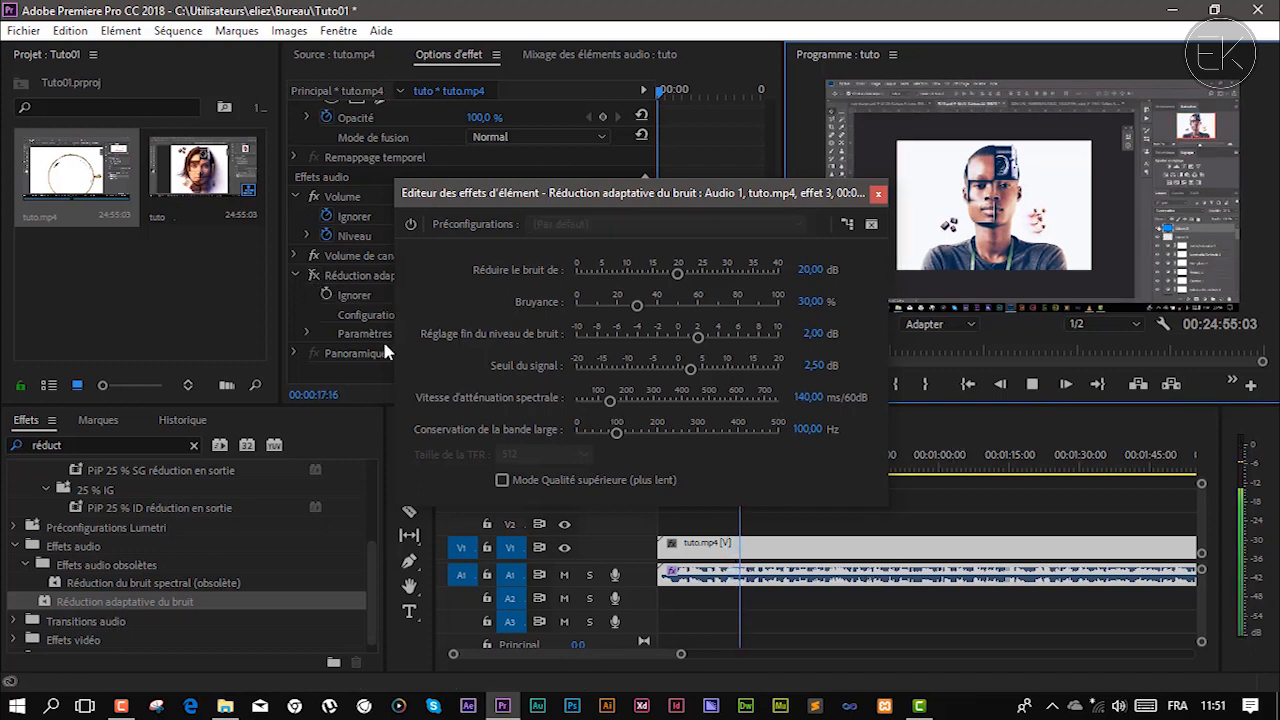
click(314, 277)
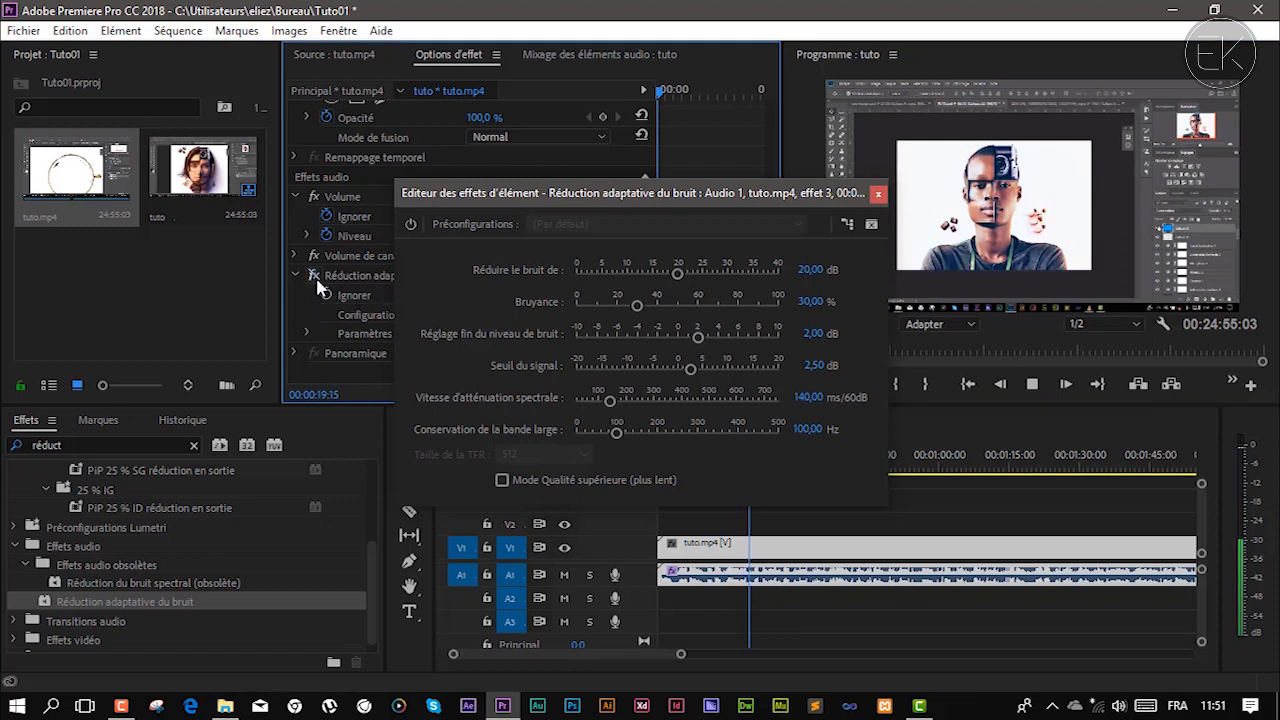
click(314, 277)
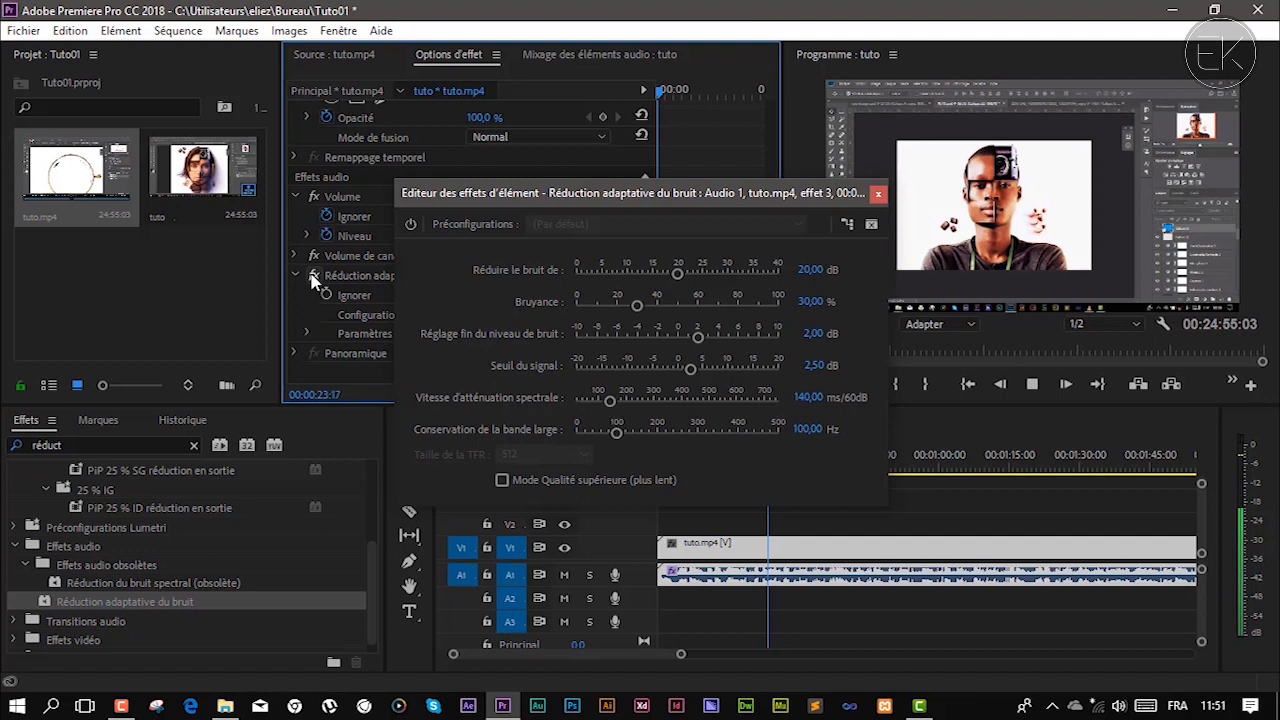
click(1032, 384)
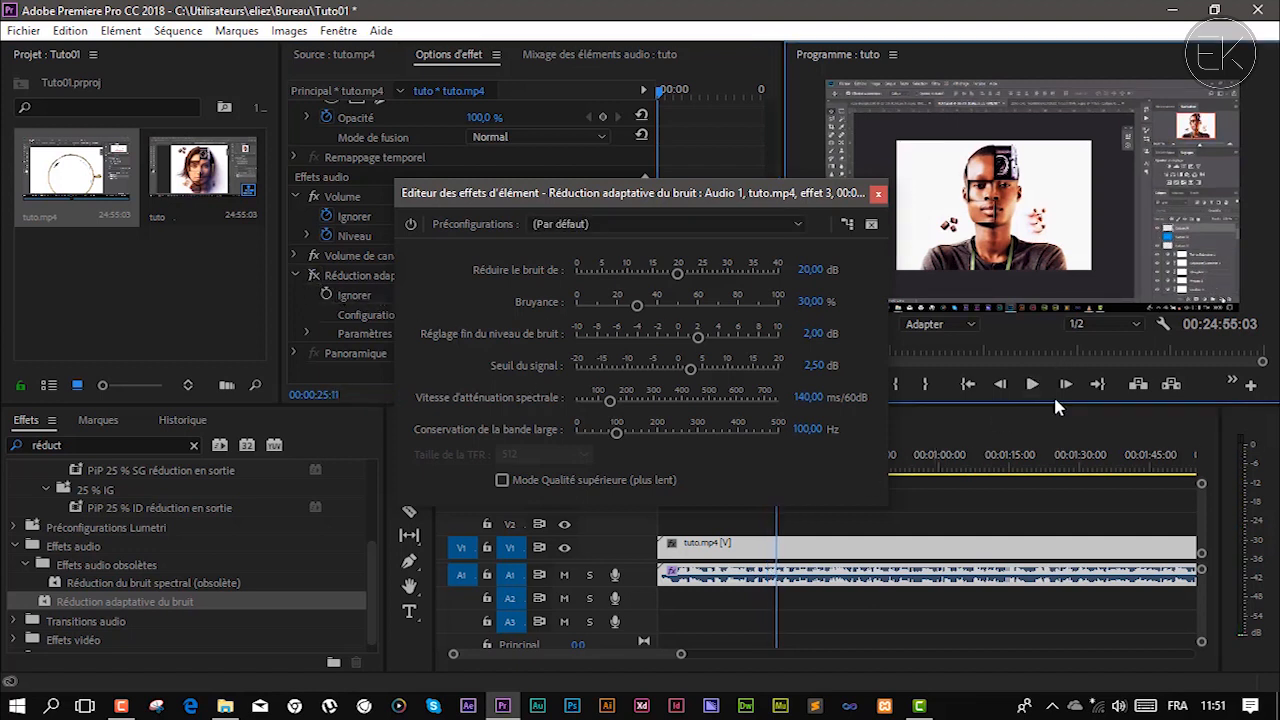
click(314, 276)
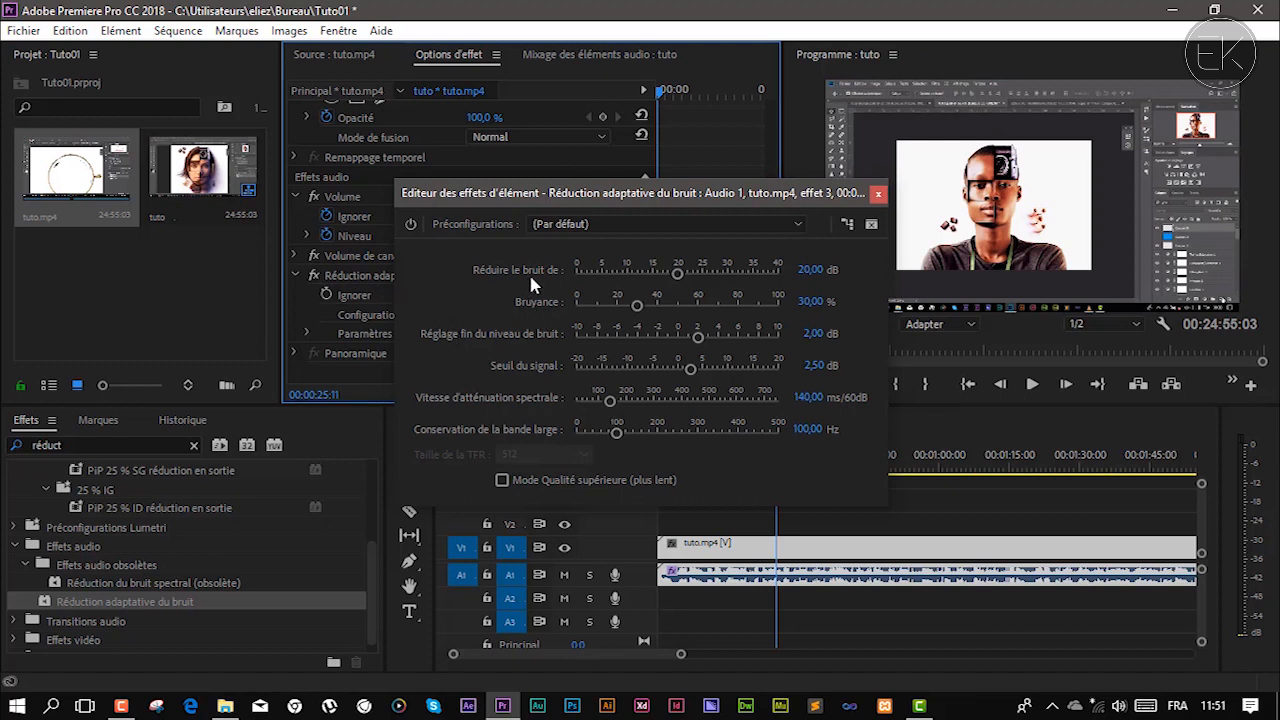
- Try noise reduction amounts of 38,52 dB and 12,59 dB in Réduire le bruit de, playing the sequence after each change
drag(678, 274, 771, 272)
click(1032, 385)
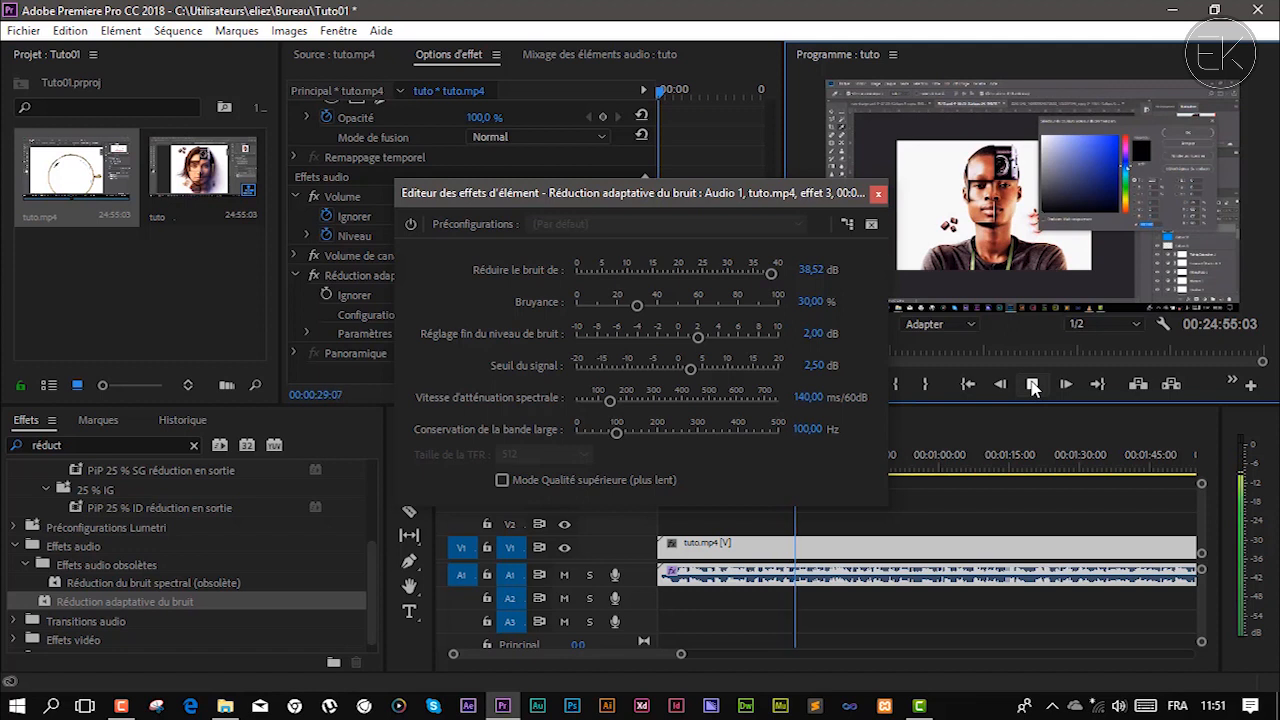
click(1032, 385)
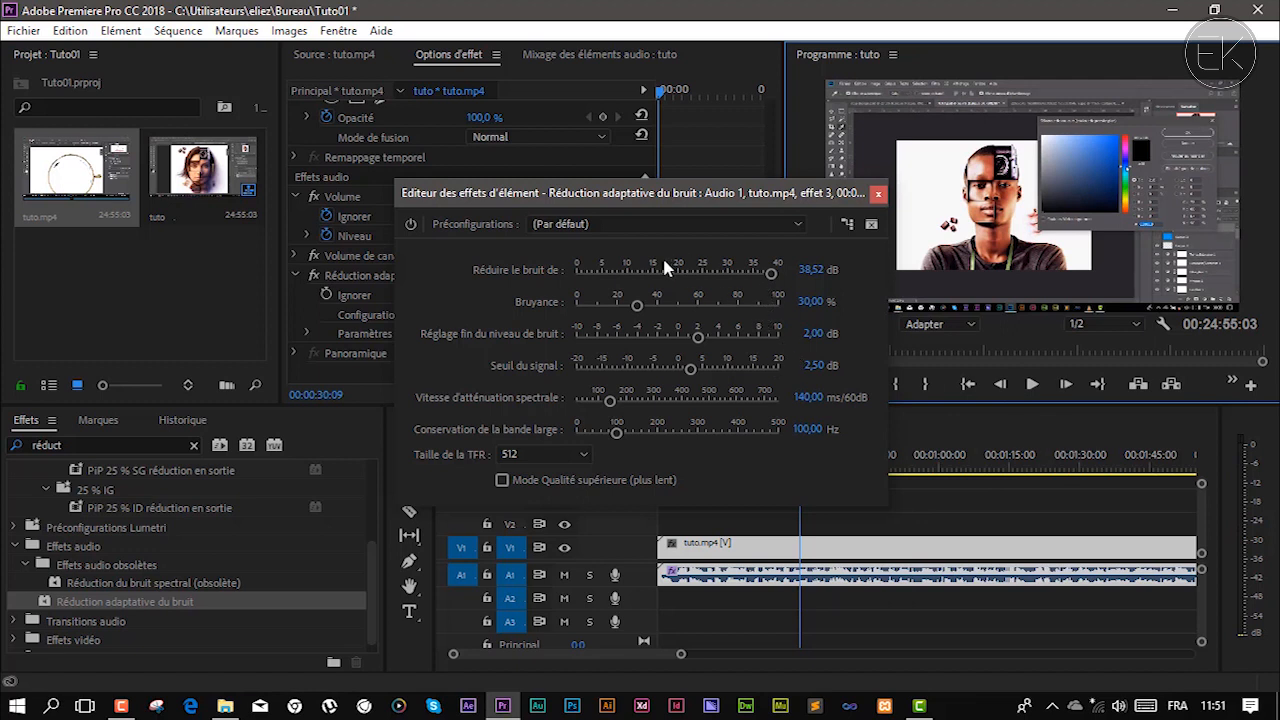
mouse_move(641, 279)
mouse_down()
mouse_move(629, 275)
mouse_move(641, 277)
mouse_up()
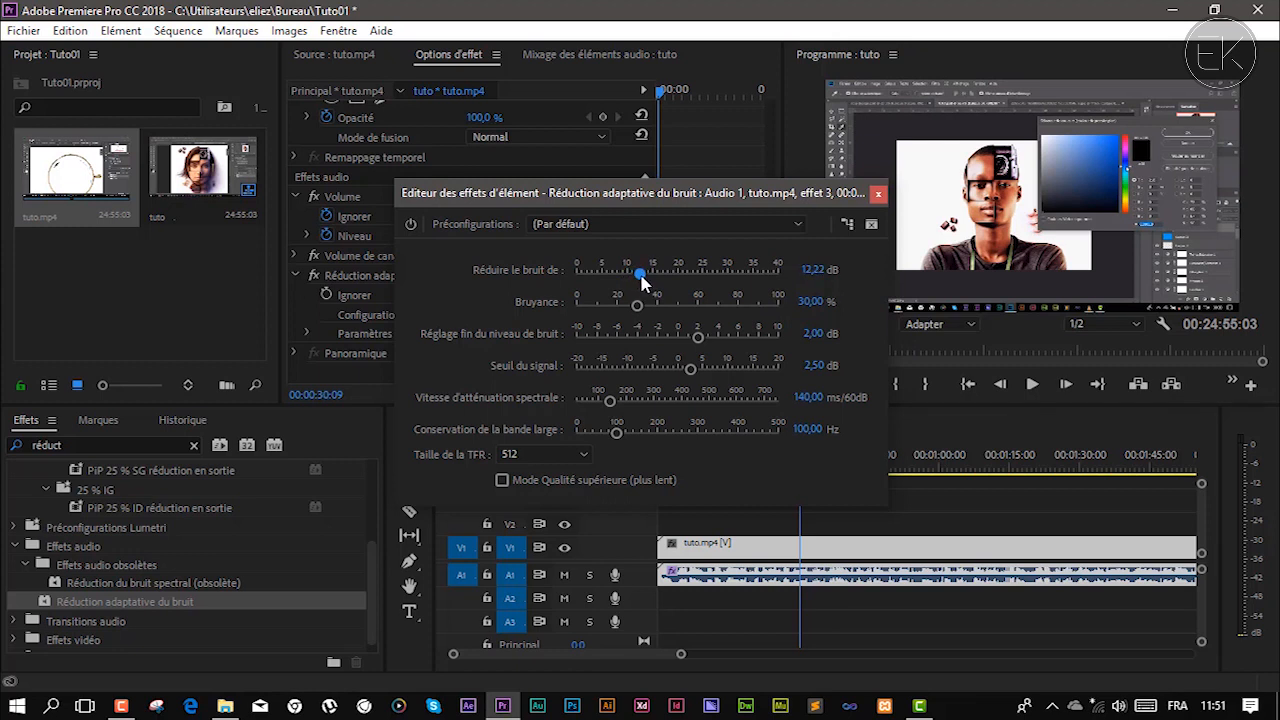
click(1031, 385)
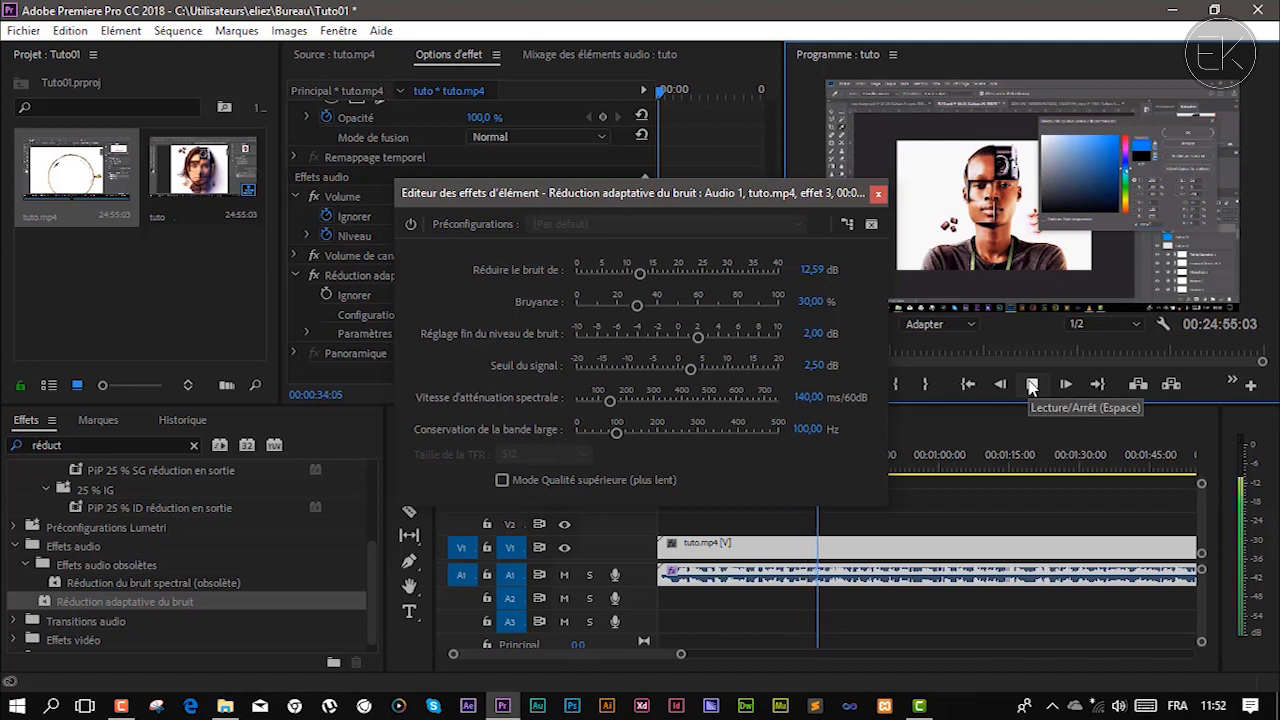
click(1032, 386)
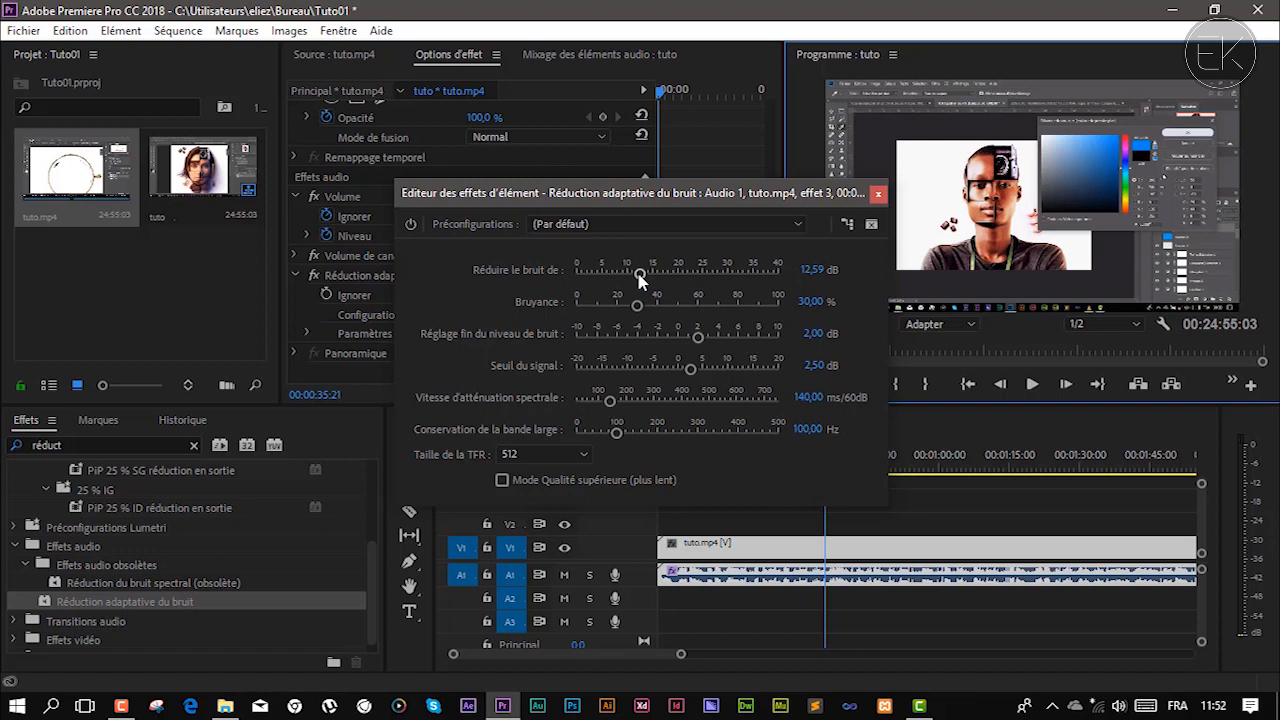
- While the sequence plays, set Bruyance to 58,70 %, Réglage fin du niveau de bruit to 1,44 dB and Seuil du signal to 1,94 dB
click(1010, 386)
click(1032, 384)
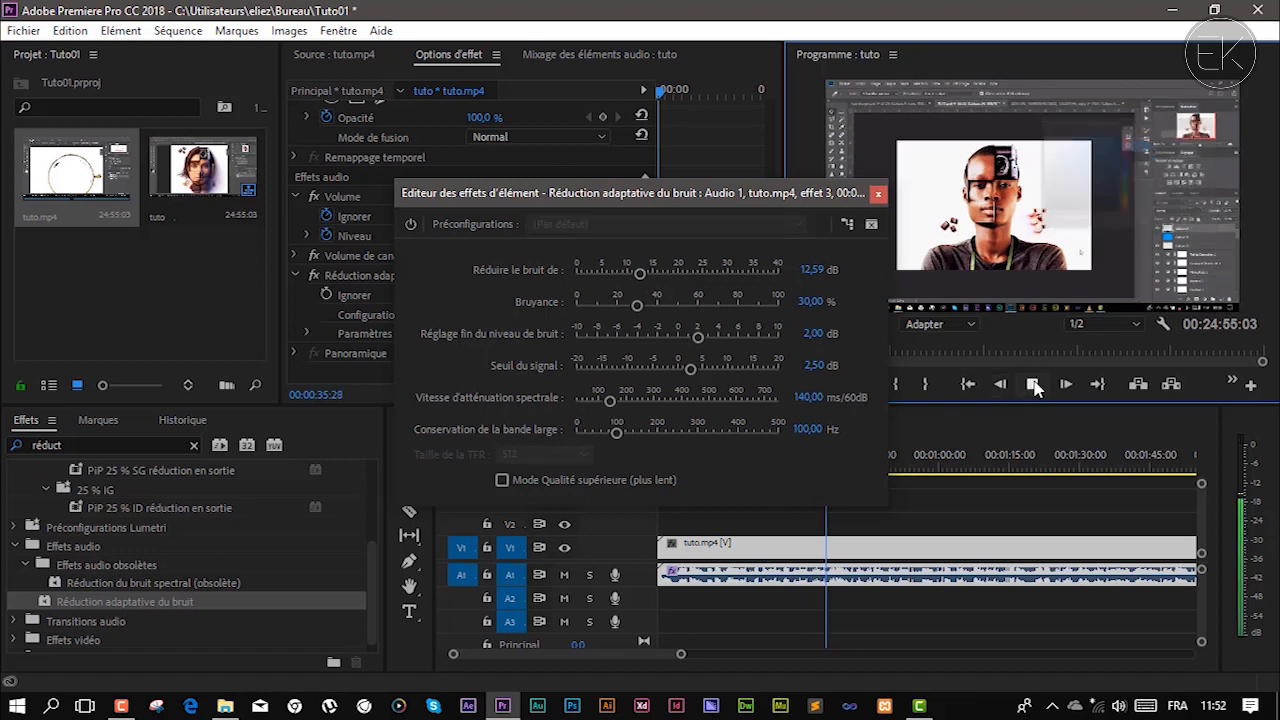
drag(640, 305, 685, 375)
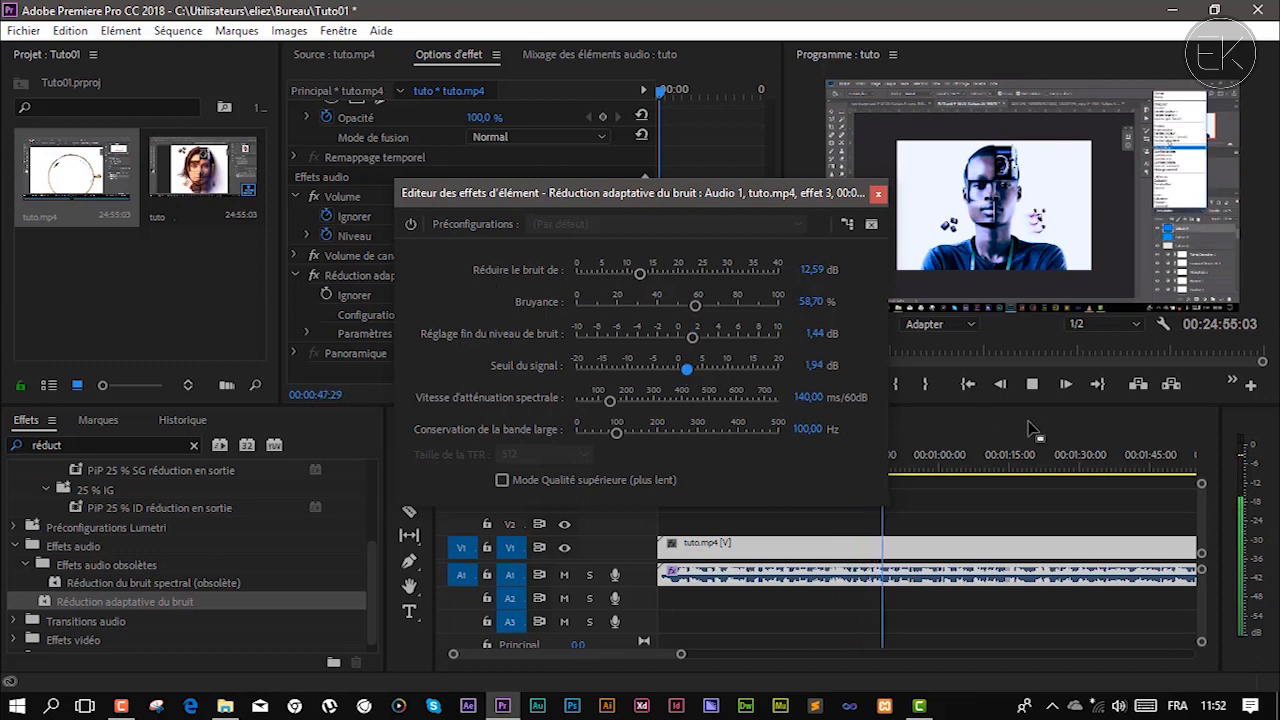
key(space)
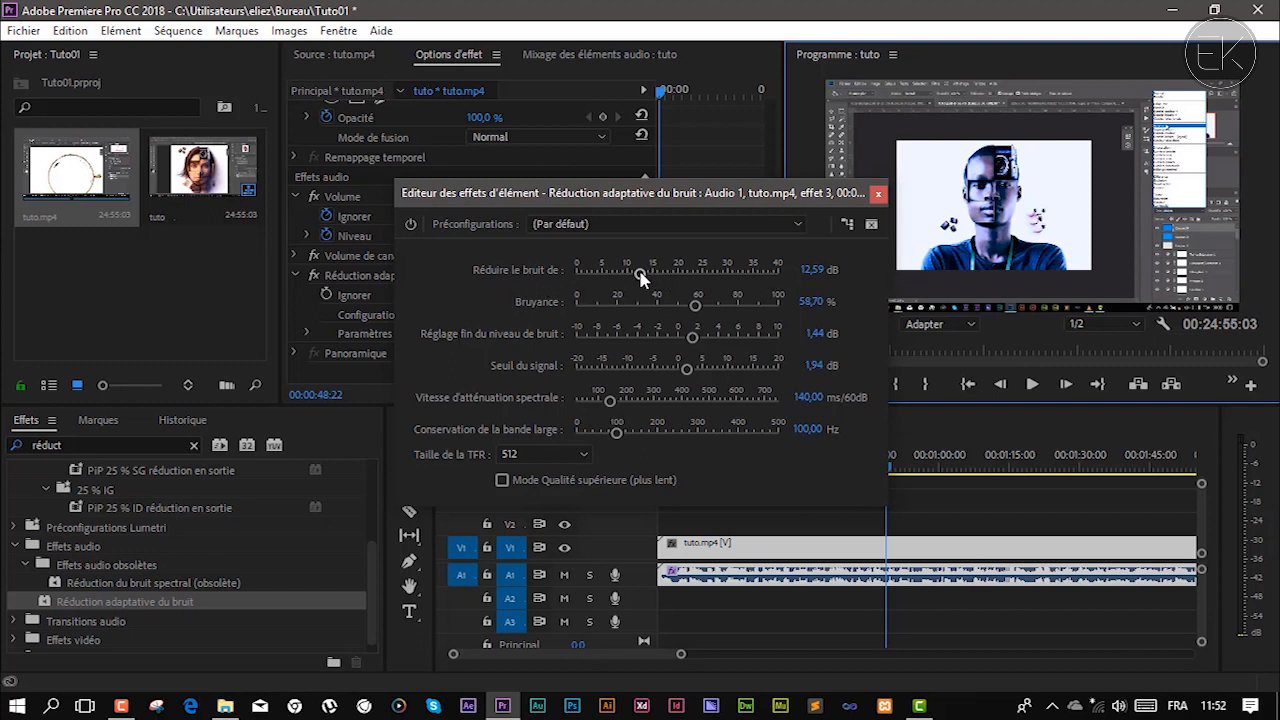
- Set Réduire le bruit de to 12,22 dB, enable Mode Qualité supérieure and close the effect editor
mouse_move(641, 278)
mouse_down()
mouse_move(652, 279)
mouse_move(641, 280)
mouse_up()
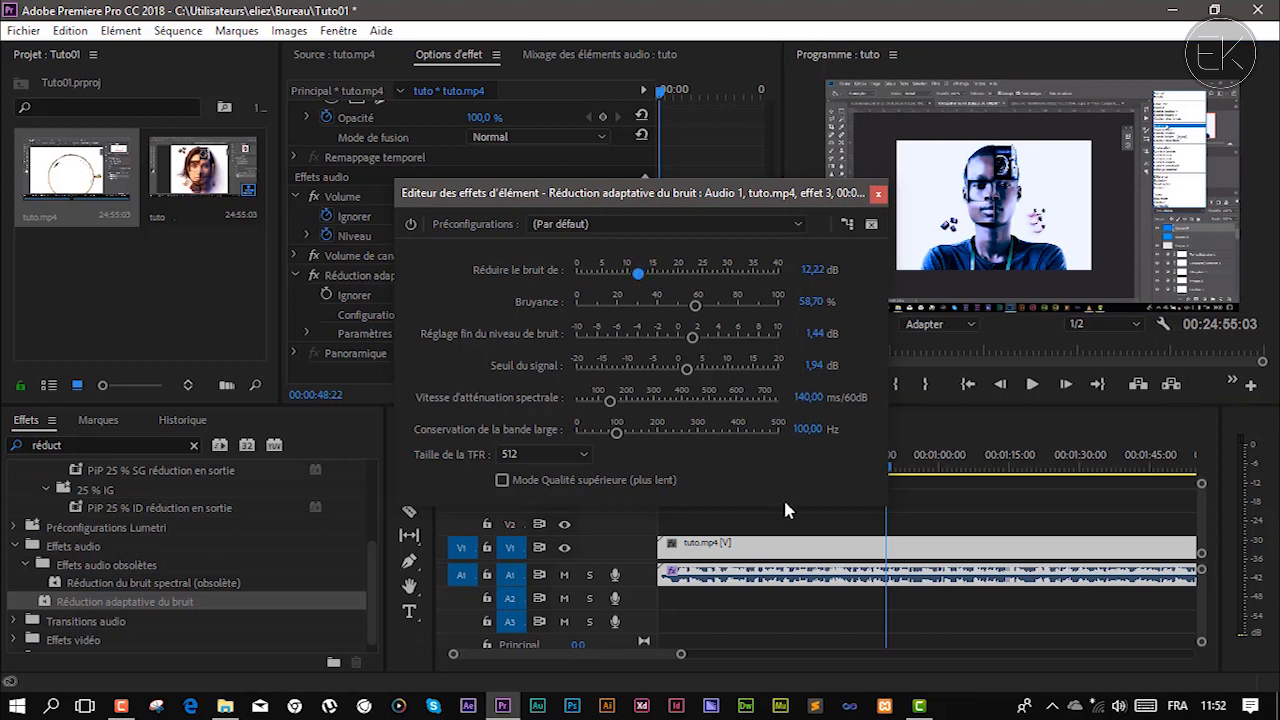
click(503, 481)
click(879, 195)
- Play the sequence from about 48 seconds to 00:01:07:21, toggling the Réduction adaptative du bruit effect to compare the sound
click(1032, 385)
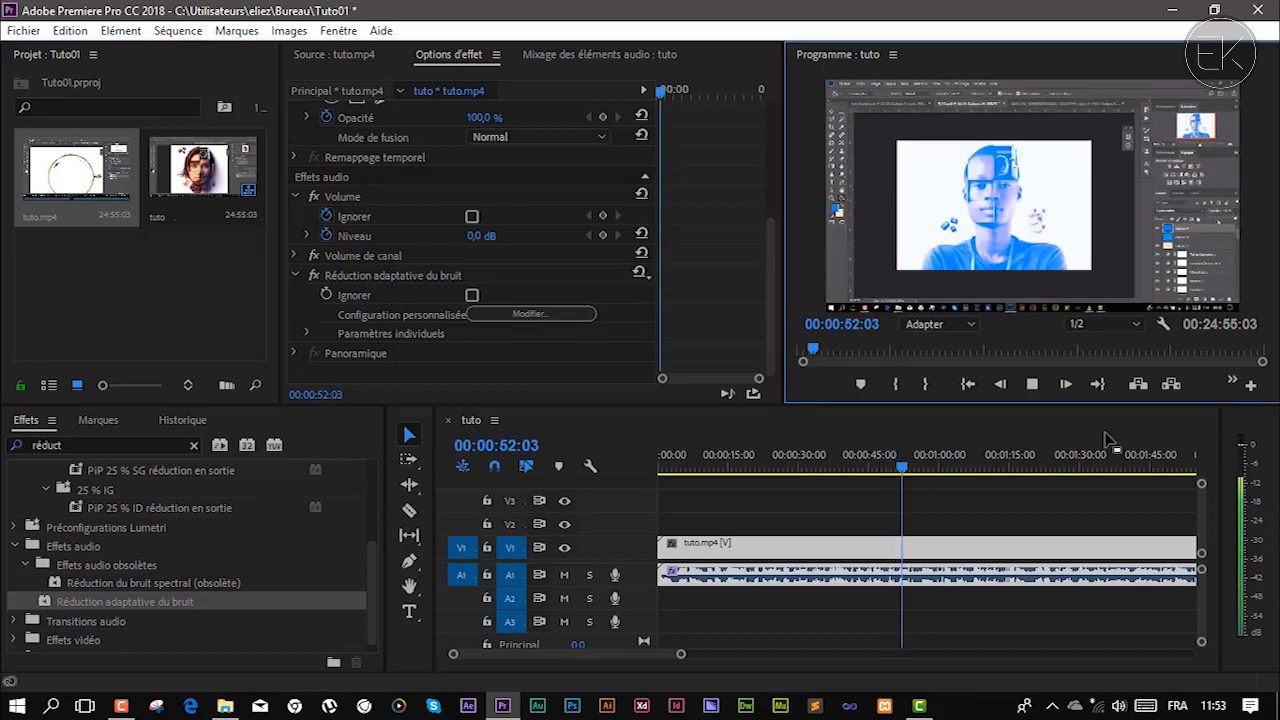
click(314, 276)
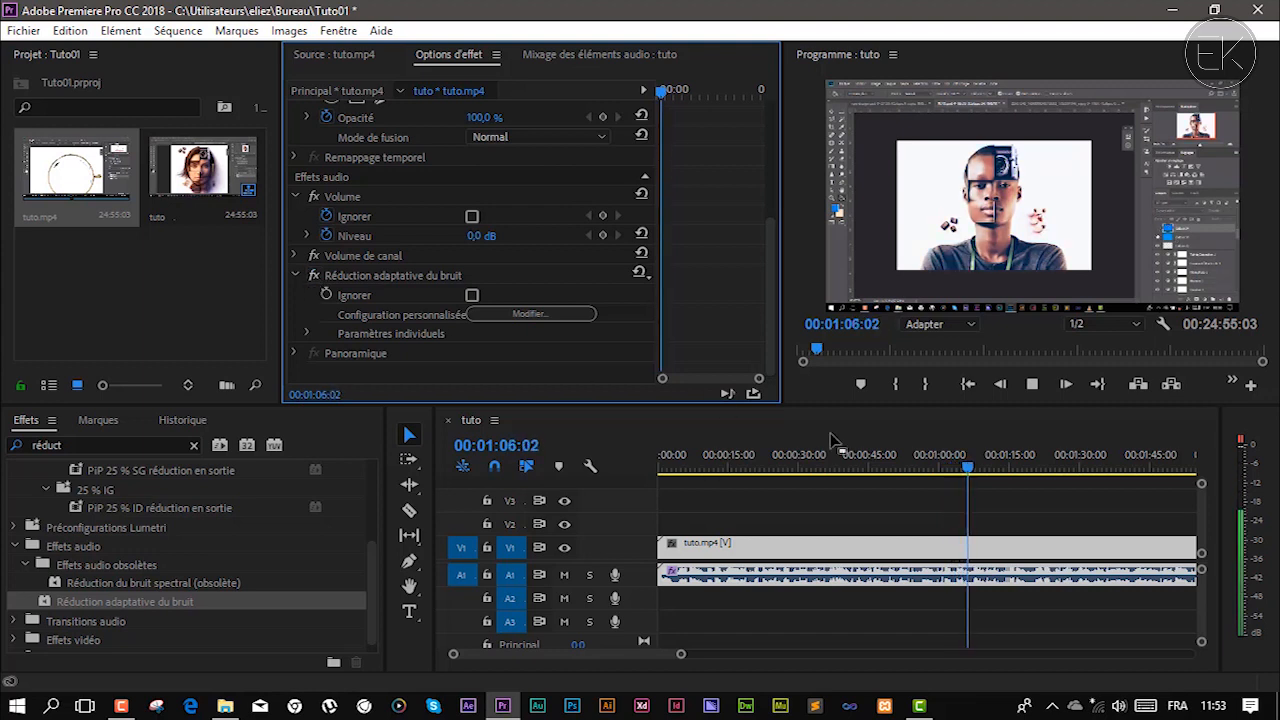
click(1030, 386)
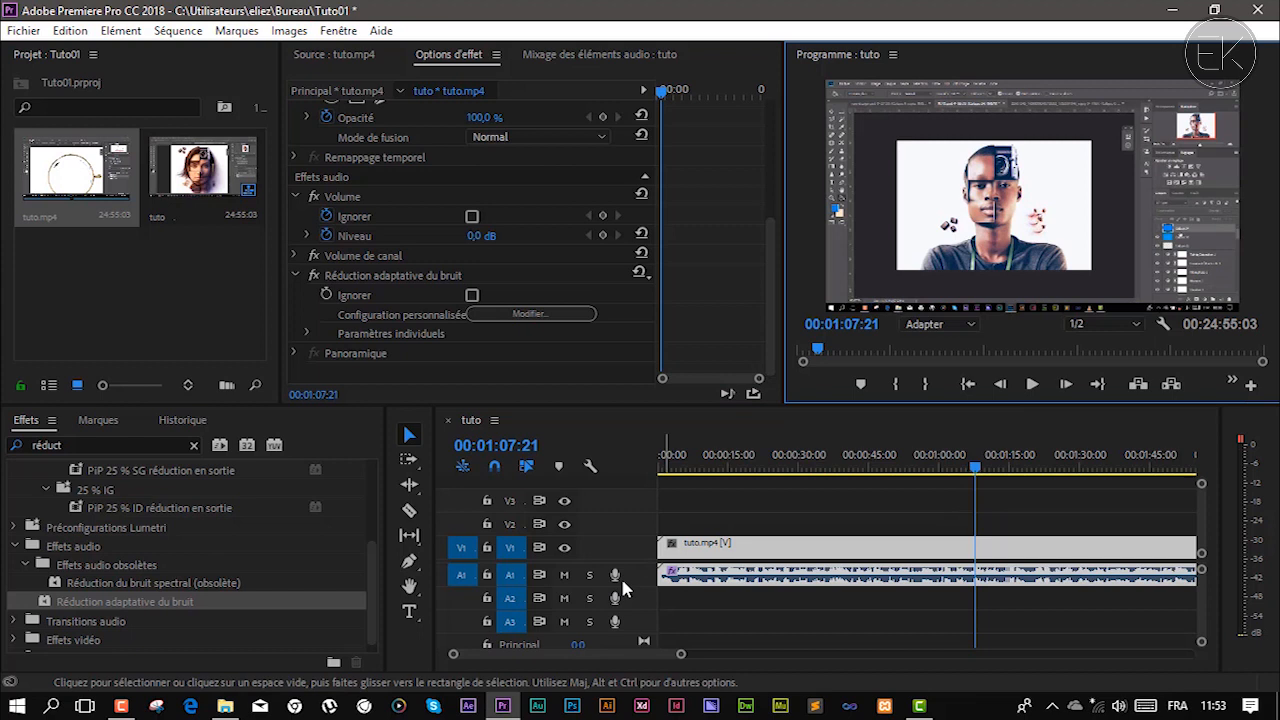
mouse_move(579, 654)
mouse_down()
mouse_move(1023, 675)
mouse_move(520, 652)
mouse_move(674, 644)
mouse_move(575, 662)
mouse_up()
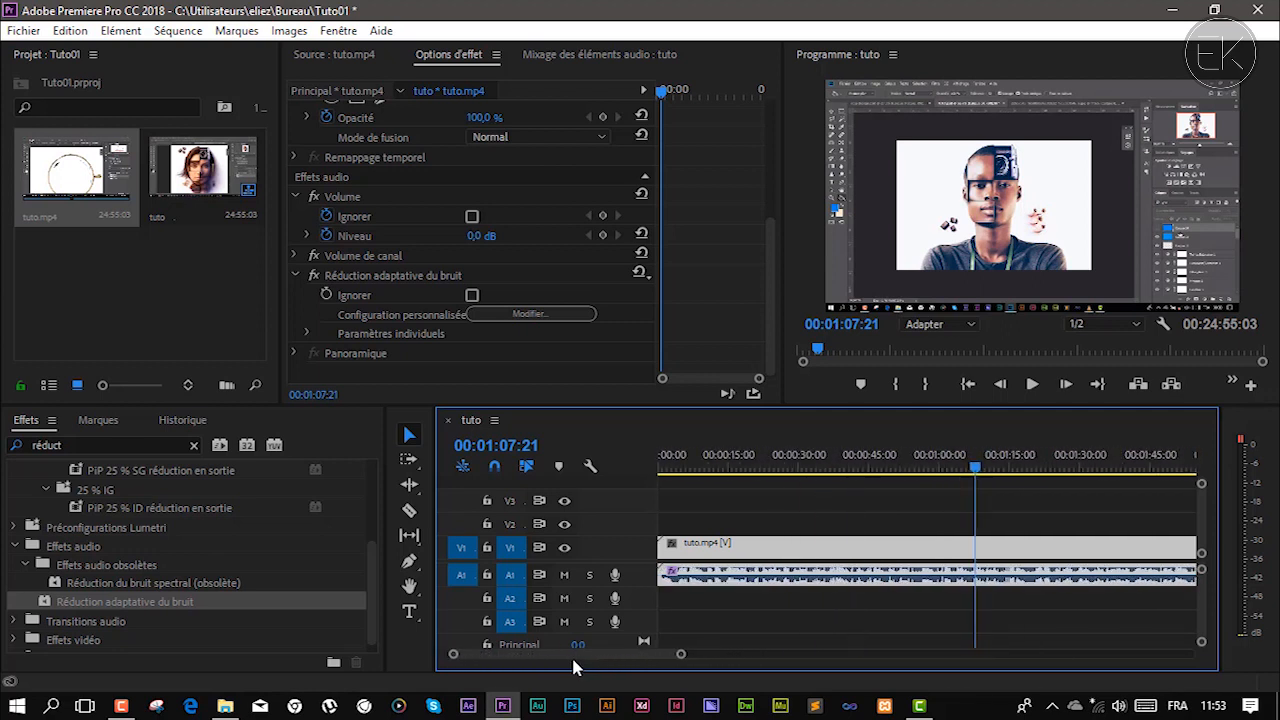
drag(577, 660, 550, 657)
mouse_move(515, 683)
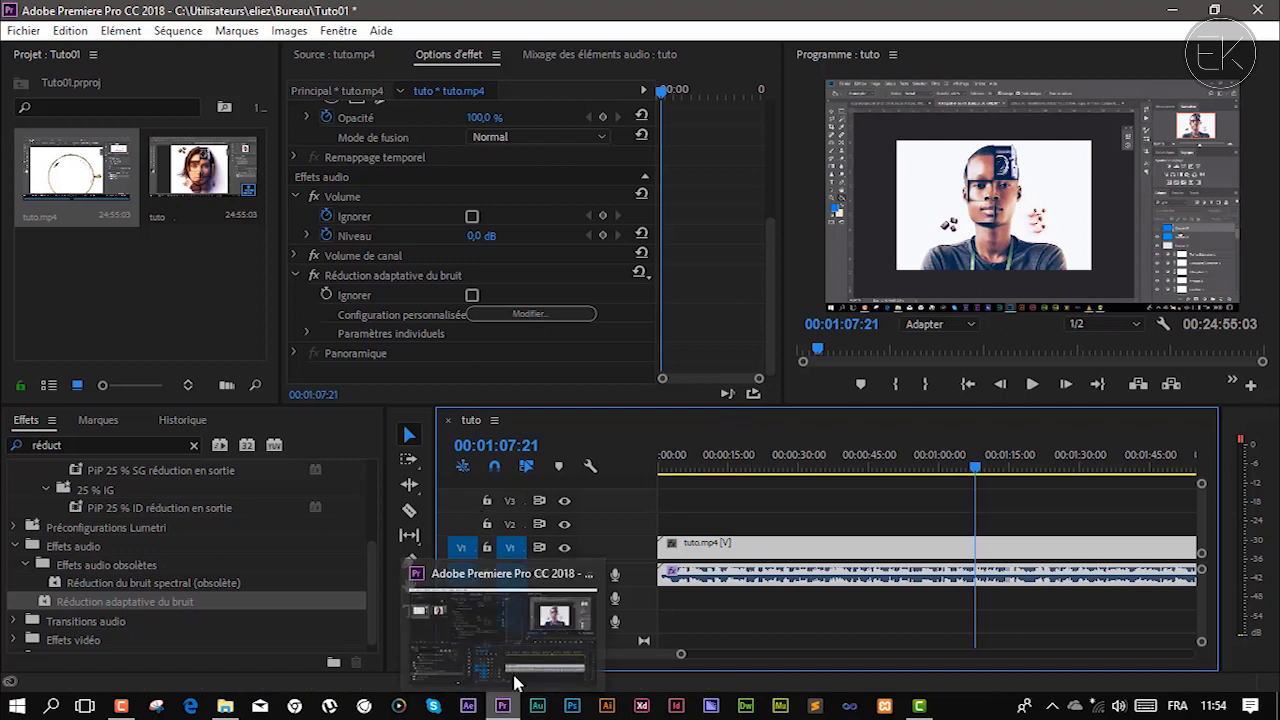